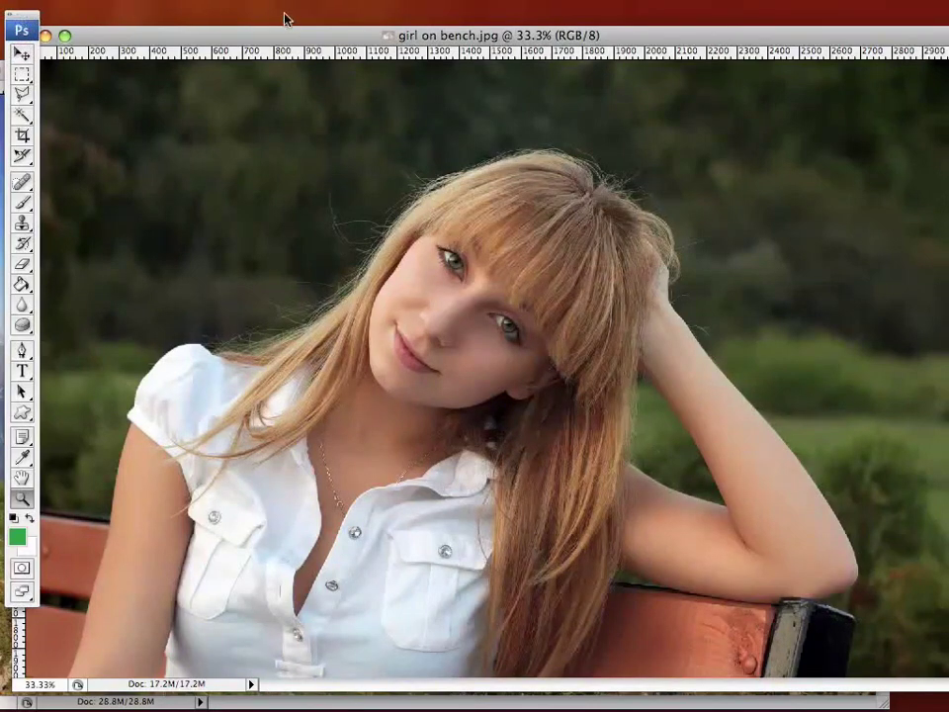
Step: Reduce girl on bench.jpg to 25% and mountains.jpg to 16.7% view, and arrange the windows with the girl's photo in front
{"action": "left_click_drag", "start_coordinate": [245, 41], "coordinate": [303, 38]}
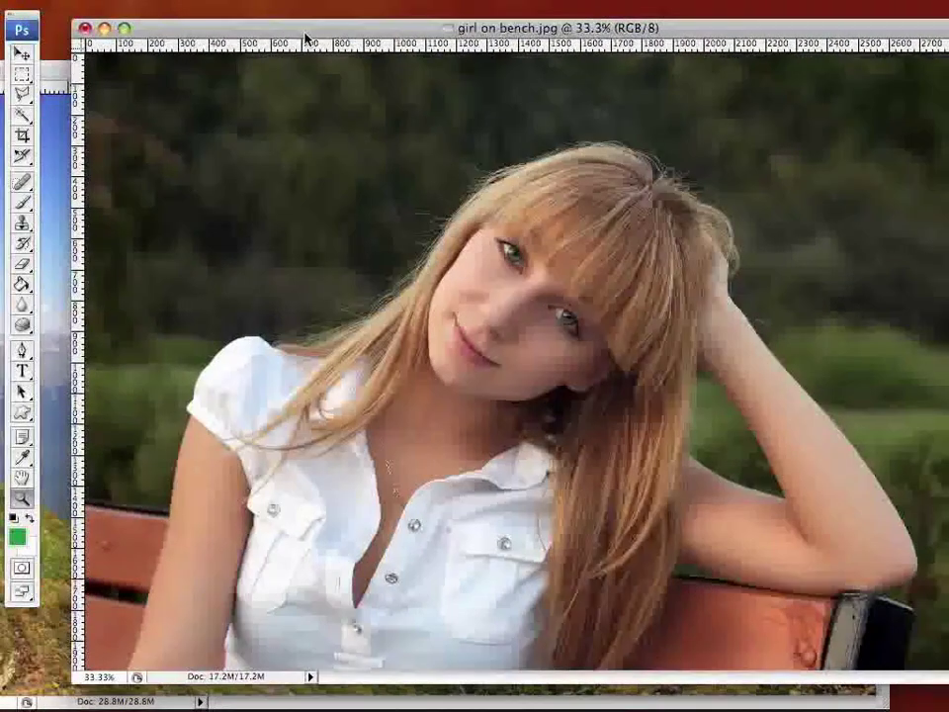
{"action": "key", "text": "super+minus"}
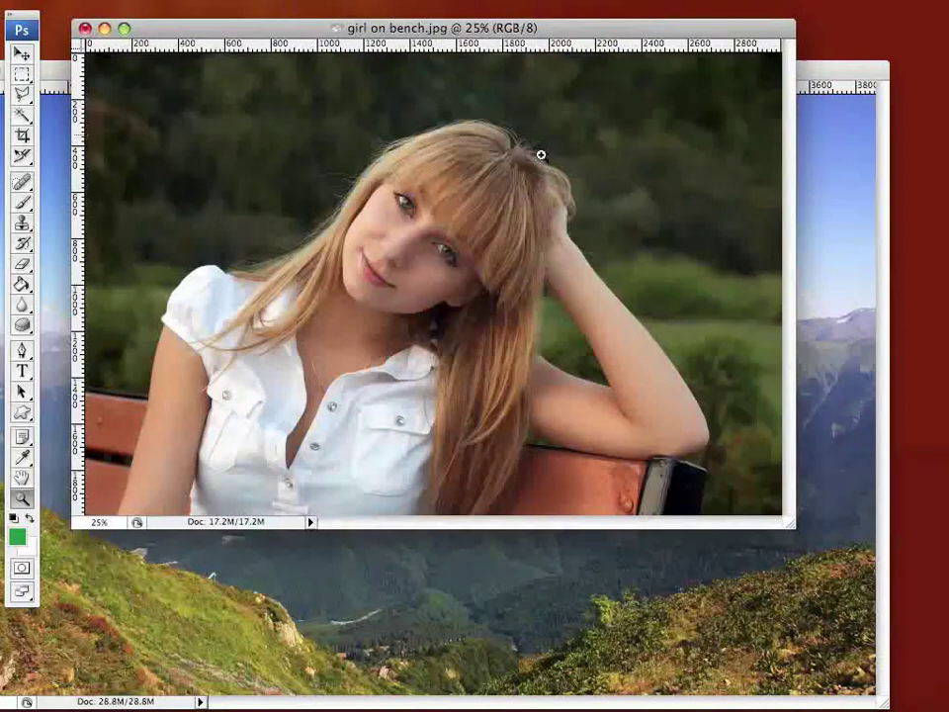
{"action": "left_click", "coordinate": [514, 565]}
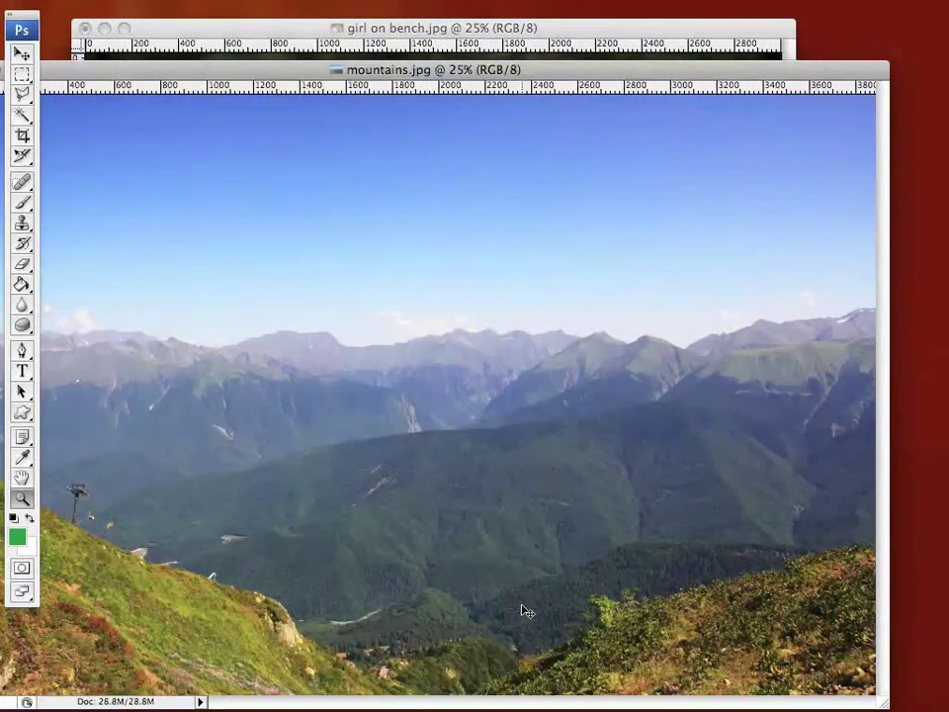
{"action": "key", "text": "super+minus"}
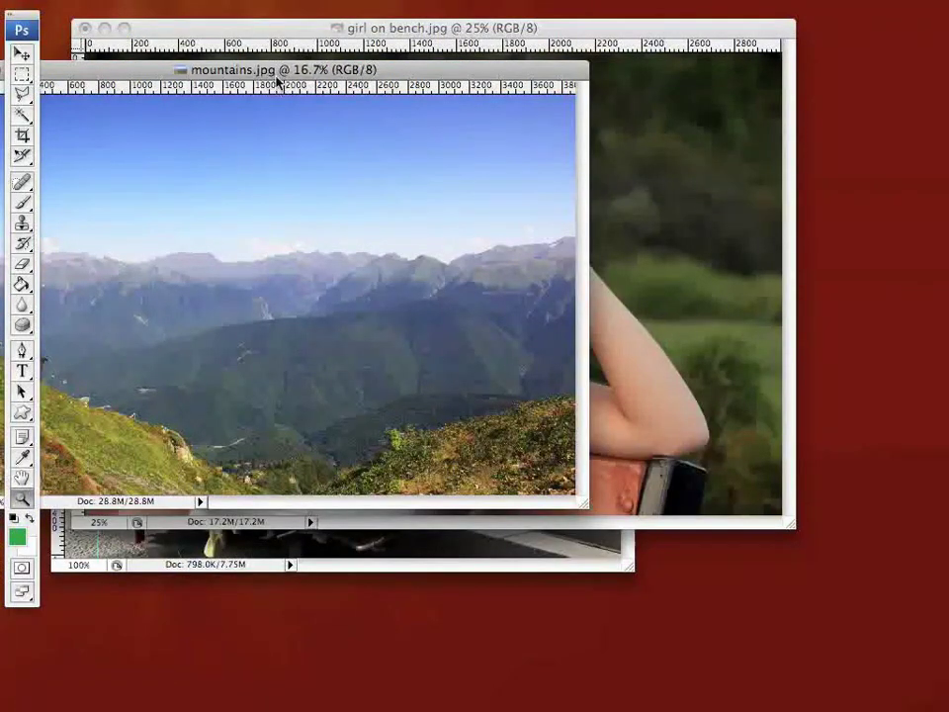
{"action": "left_click_drag", "start_coordinate": [355, 77], "coordinate": [601, 245]}
{"action": "left_click", "coordinate": [544, 28]}
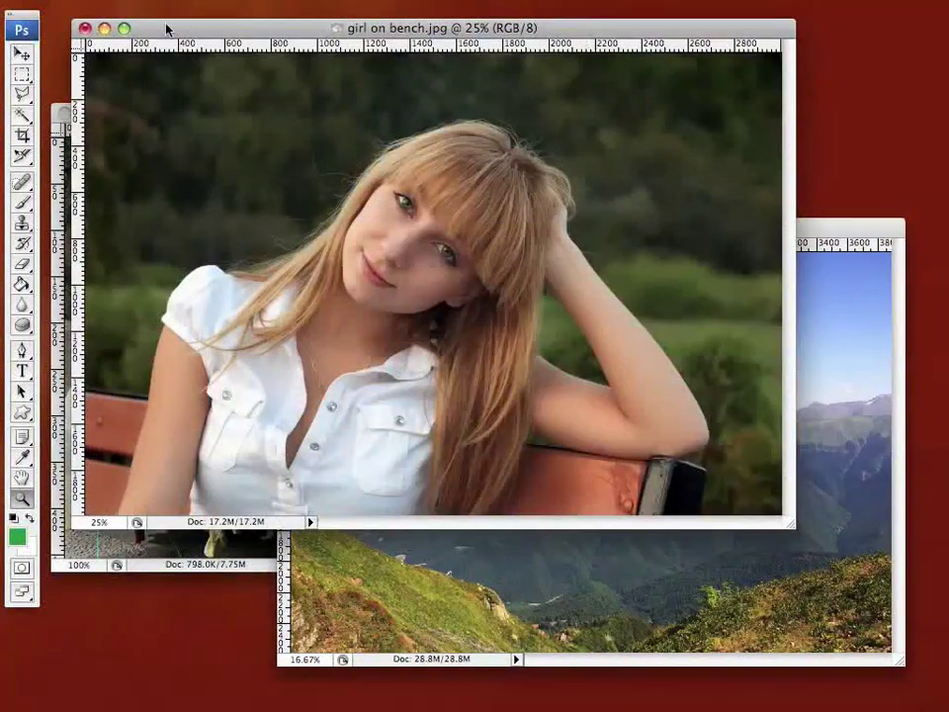
{"action": "left_click_drag", "start_coordinate": [167, 31], "coordinate": [148, 16]}
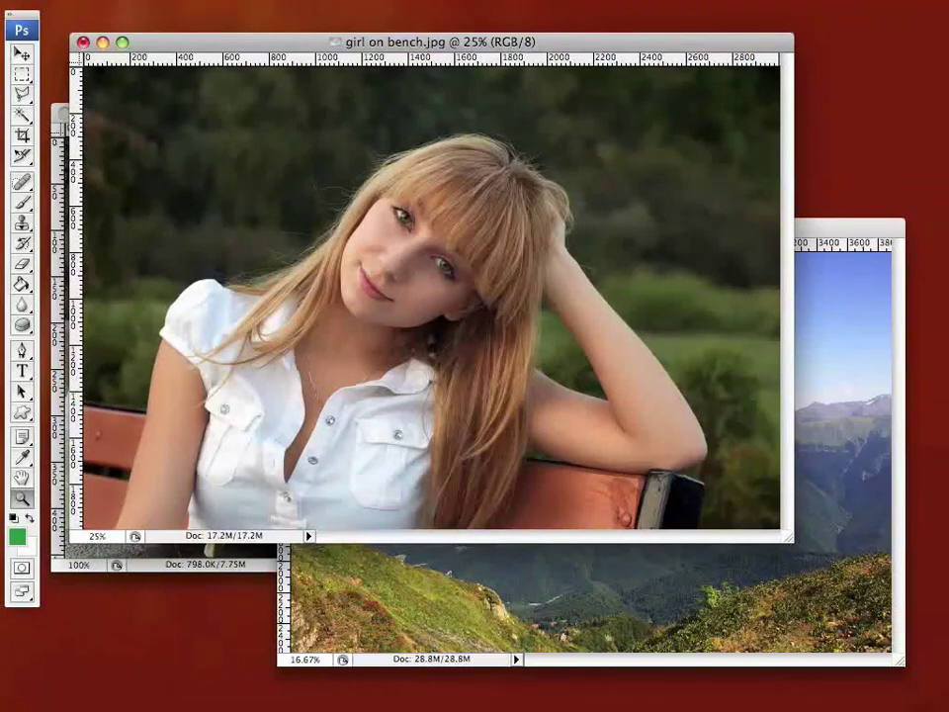
Step: Show the Layers palette, make it narrower, and place it clear of the girl's face in the photo
{"action": "key", "text": "F7"}
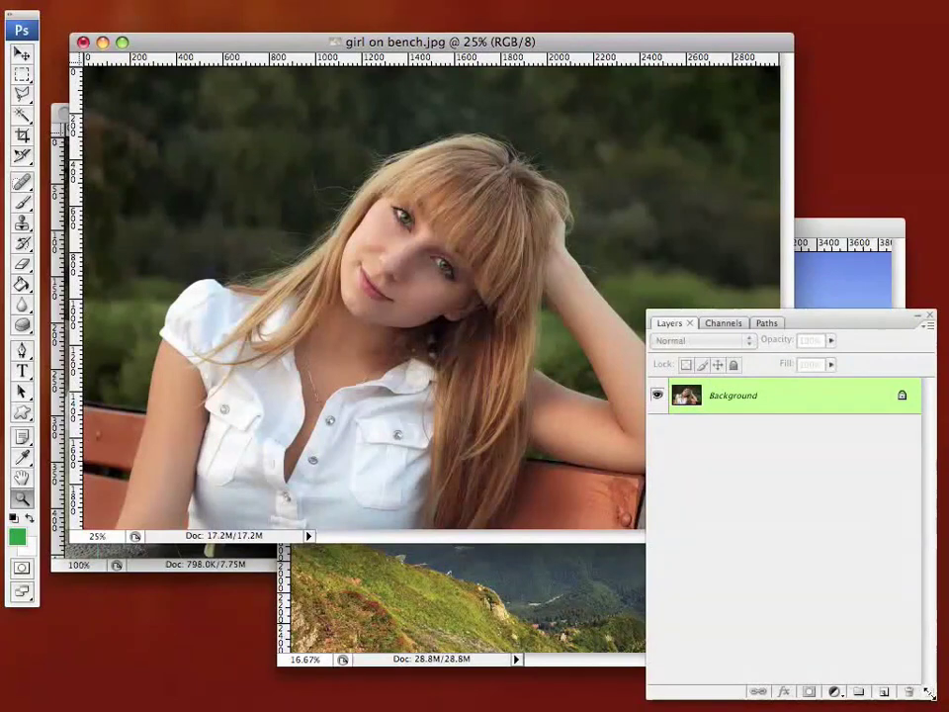
{"action": "left_click_drag", "start_coordinate": [929, 692], "coordinate": [833, 692]}
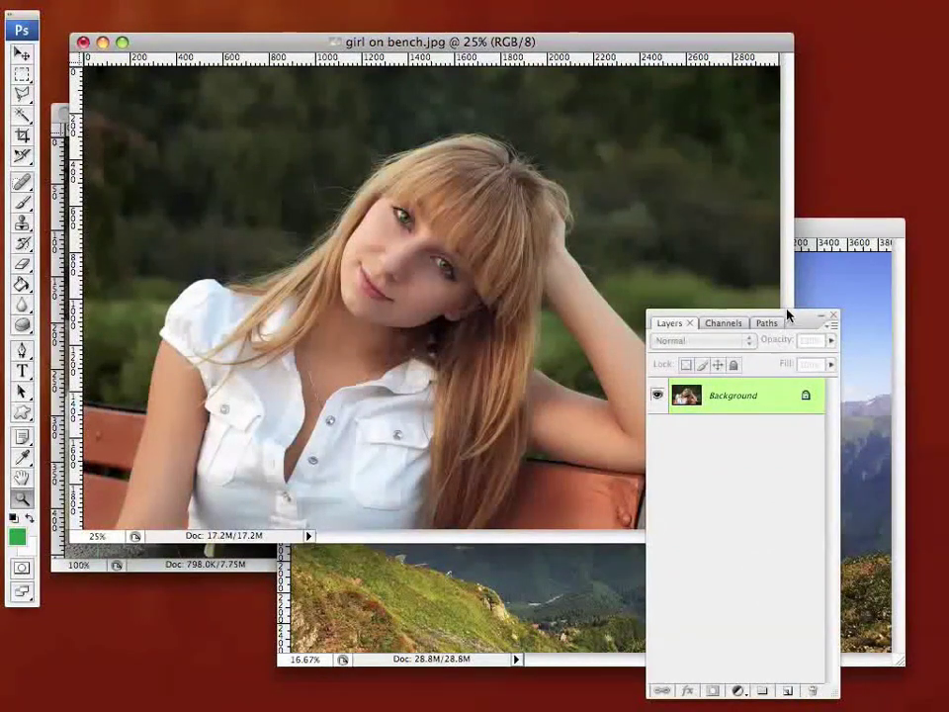
{"action": "left_click_drag", "start_coordinate": [788, 314], "coordinate": [879, 318]}
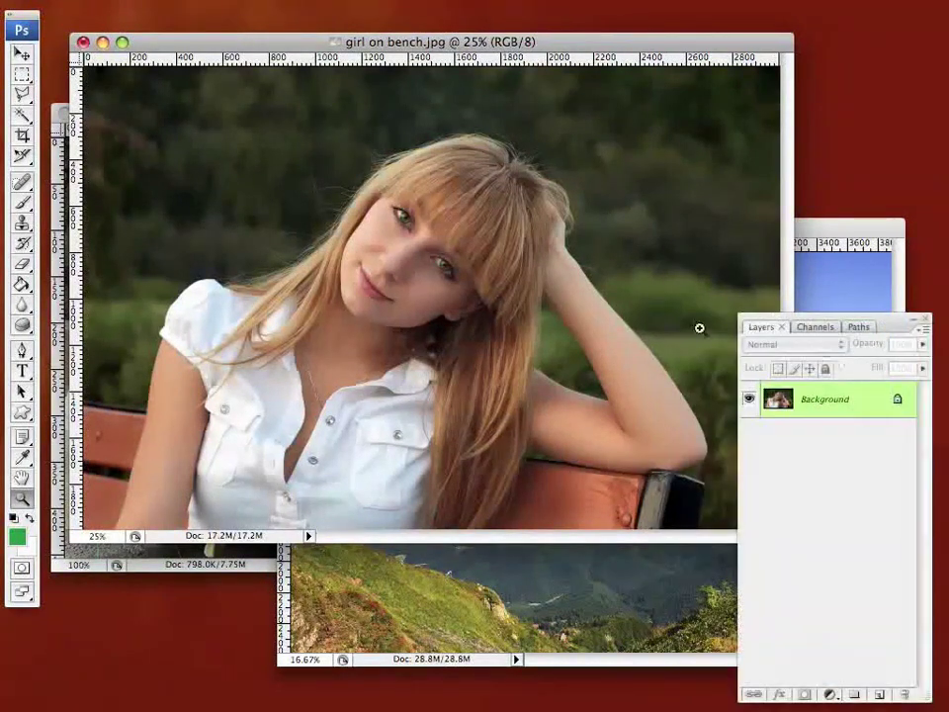
{"action": "left_click_drag", "start_coordinate": [391, 37], "coordinate": [368, 24]}
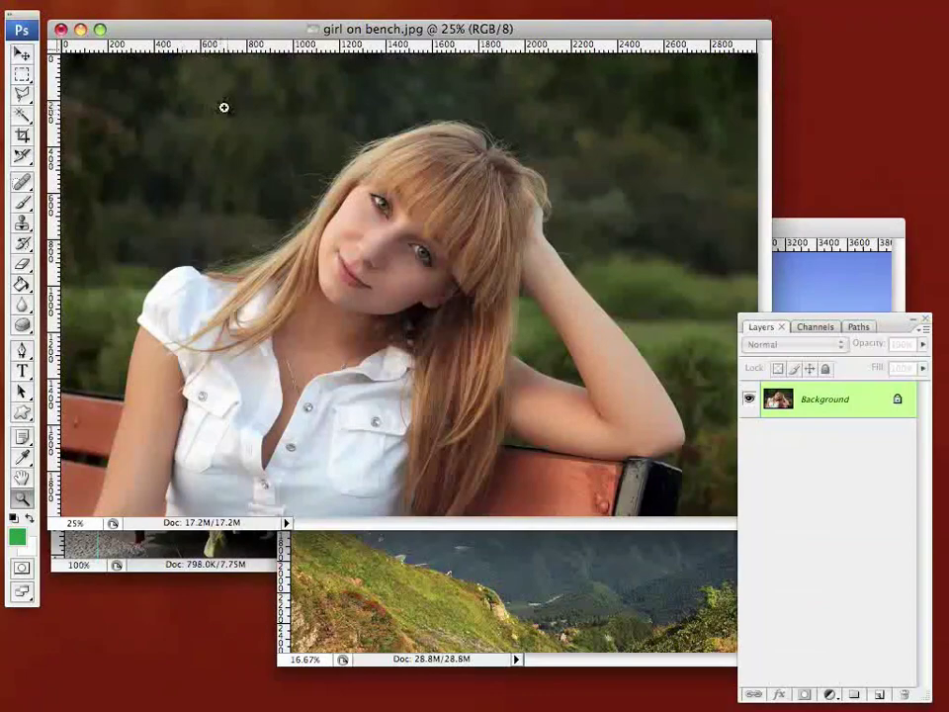
Step: Compare the red, green and blue channels around the girl's loose hair for contrast against the background
{"action": "left_click_drag", "start_coordinate": [224, 106], "coordinate": [510, 376]}
{"action": "left_click_drag", "start_coordinate": [203, 122], "coordinate": [535, 458]}
{"action": "left_click_drag", "start_coordinate": [190, 127], "coordinate": [588, 360]}
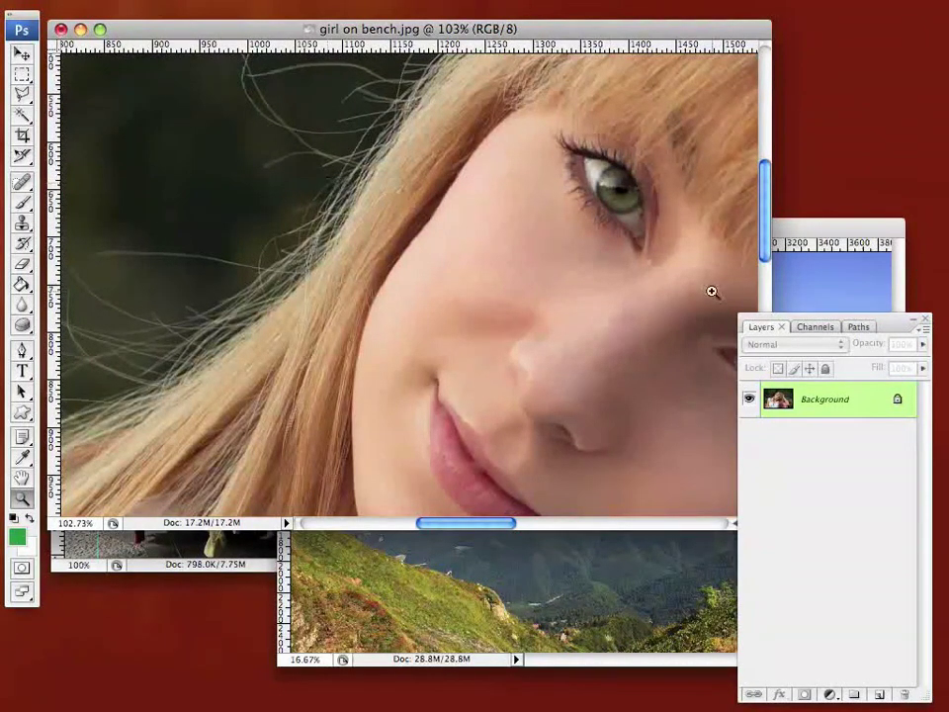
{"action": "left_click", "coordinate": [820, 327]}
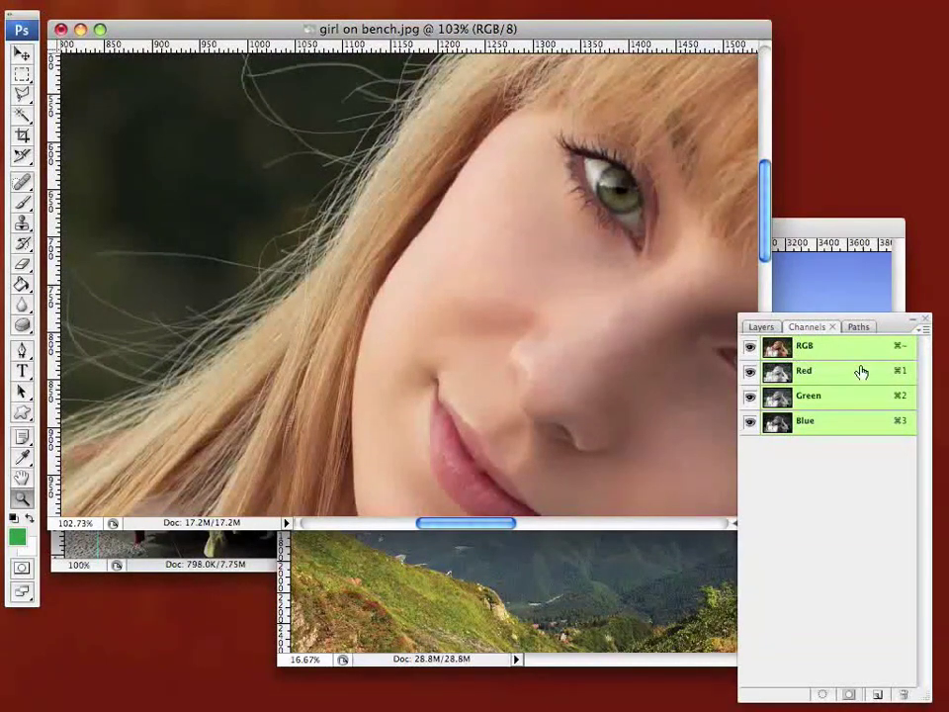
{"action": "left_click", "coordinate": [821, 374]}
{"action": "left_click", "coordinate": [827, 396]}
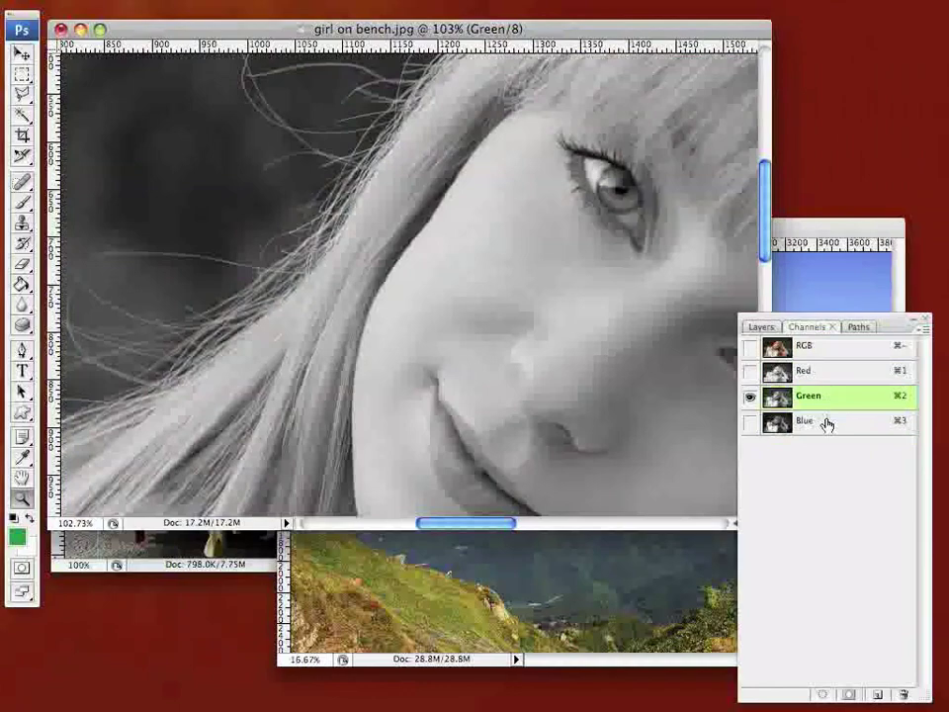
{"action": "left_click", "coordinate": [827, 423]}
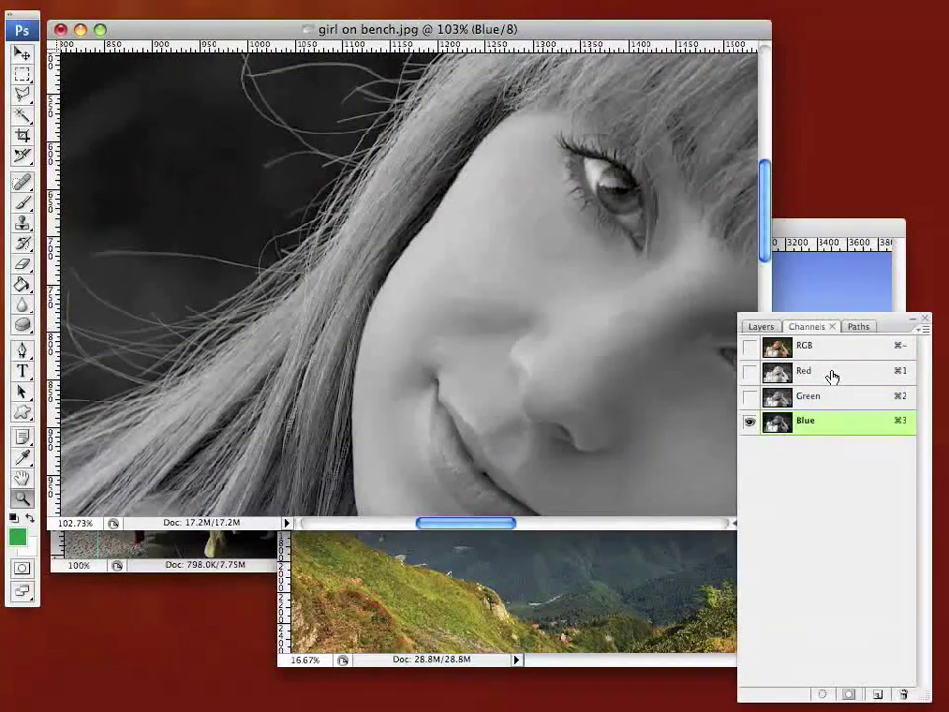
Step: Duplicate the Red channel of girl on bench.jpg
{"action": "left_click", "coordinate": [833, 373]}
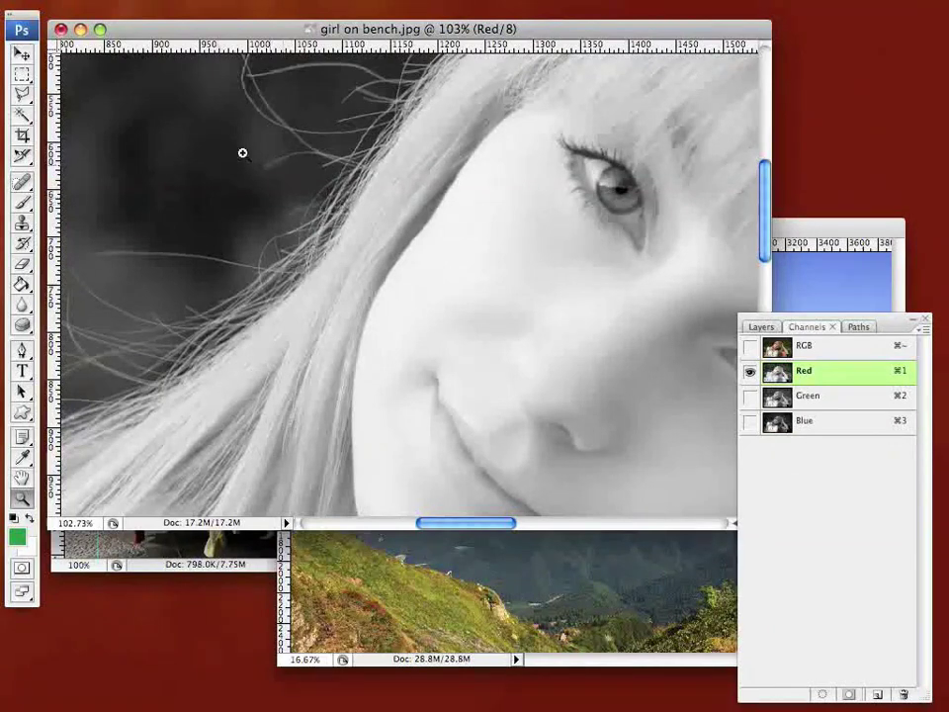
{"action": "left_click_drag", "start_coordinate": [841, 384], "coordinate": [879, 695]}
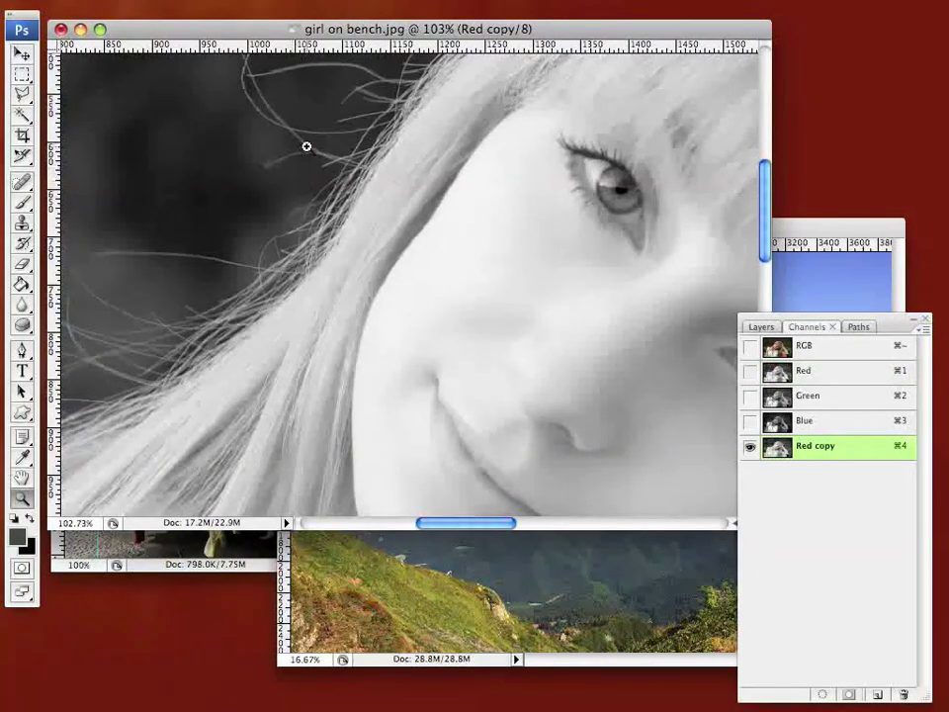
{"action": "left_click_drag", "start_coordinate": [351, 39], "coordinate": [382, 32]}
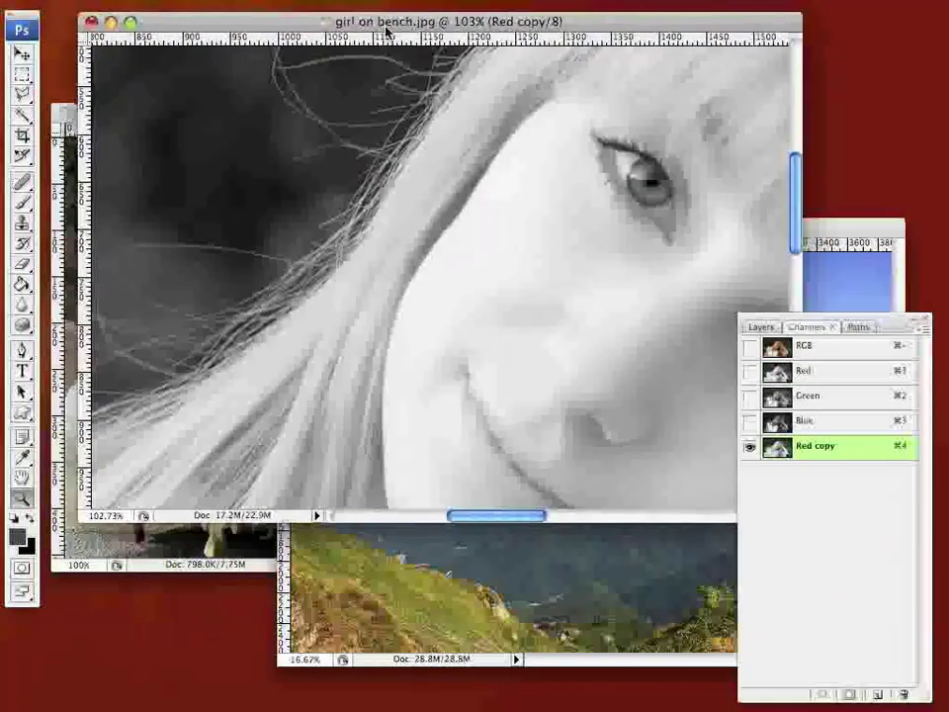
Step: Start a Curves adjustment on the Red copy channel and sample the dark background beside the hair as the black point
{"action": "left_click_drag", "start_coordinate": [396, 336], "coordinate": [558, 464]}
{"action": "scroll", "coordinate": [440, 277], "scroll_direction": "down", "scroll_amount": 2}
{"action": "scroll", "coordinate": [440, 277], "scroll_direction": "right", "scroll_amount": 2}
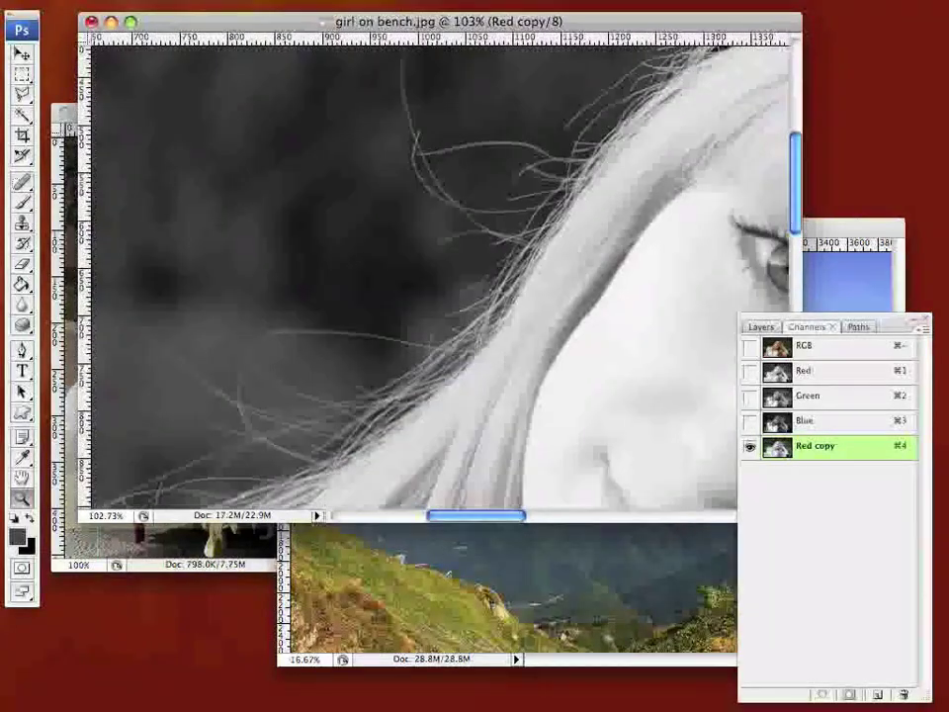
{"action": "left_click_drag", "start_coordinate": [327, 92], "coordinate": [684, 436]}
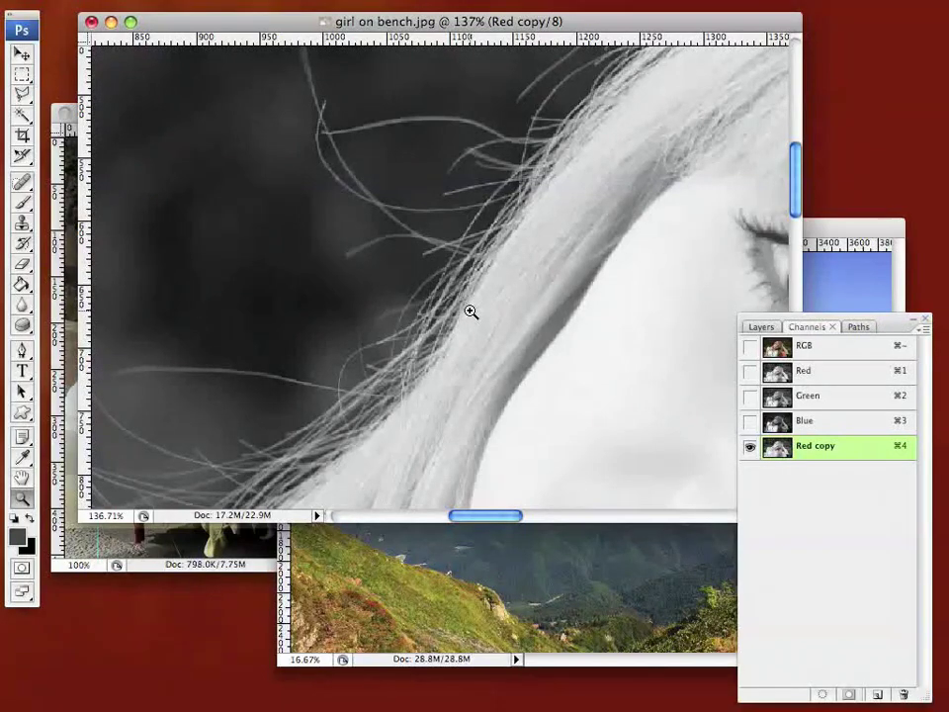
{"action": "key", "text": "super+m"}
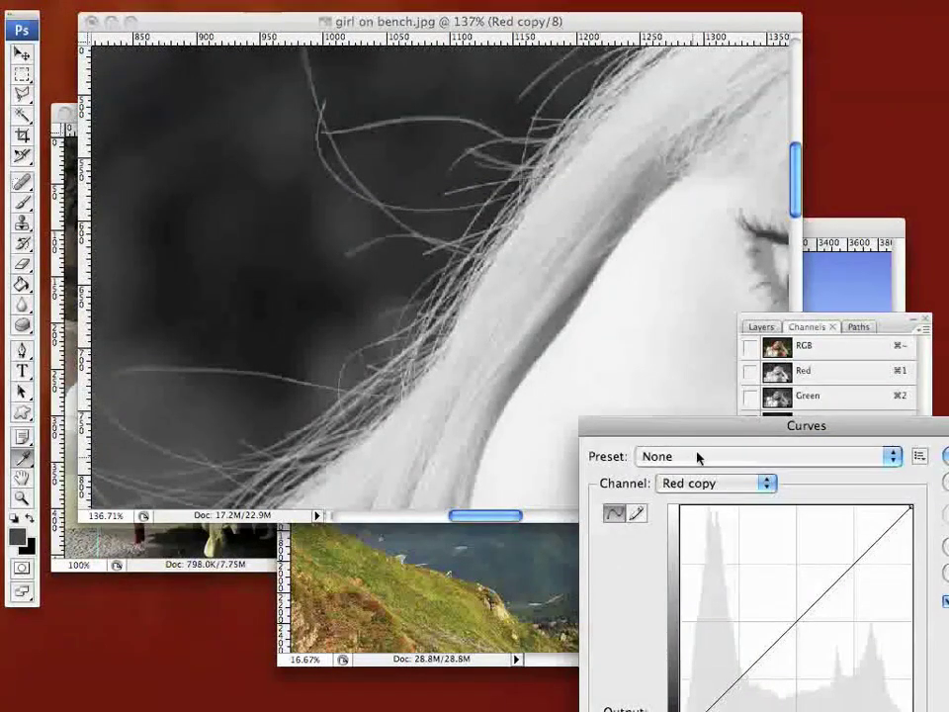
{"action": "left_click_drag", "start_coordinate": [700, 436], "coordinate": [617, 308]}
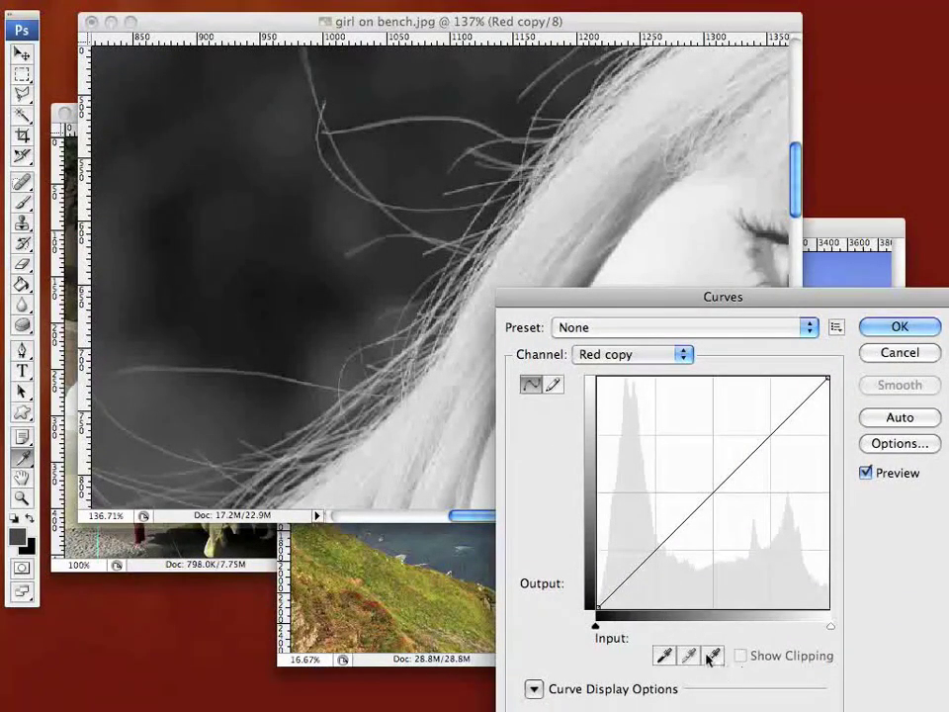
{"action": "left_click", "coordinate": [664, 656]}
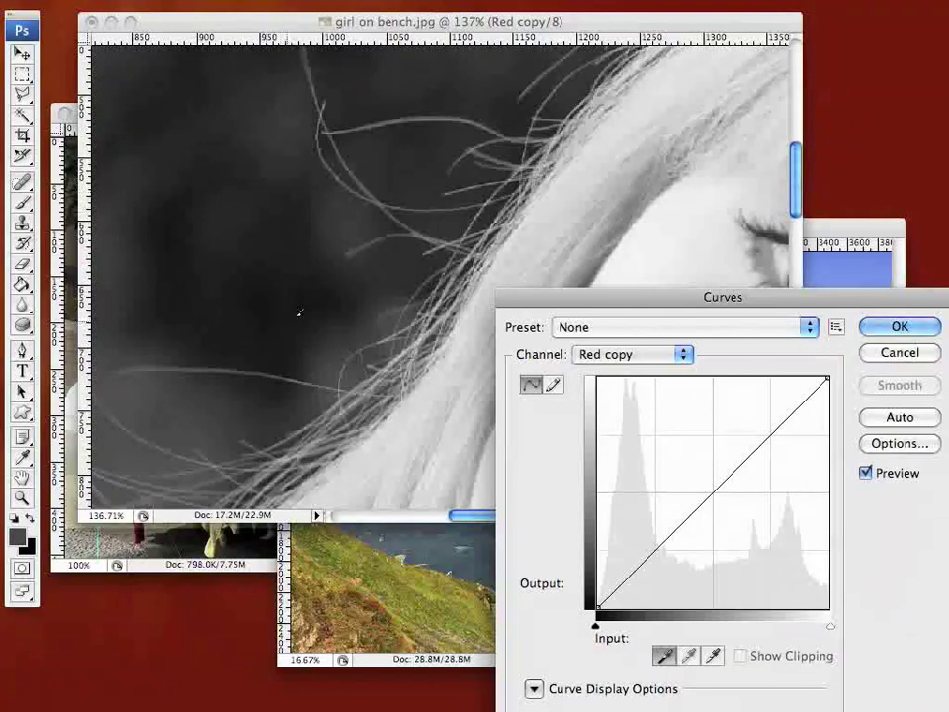
{"action": "left_click", "coordinate": [324, 298]}
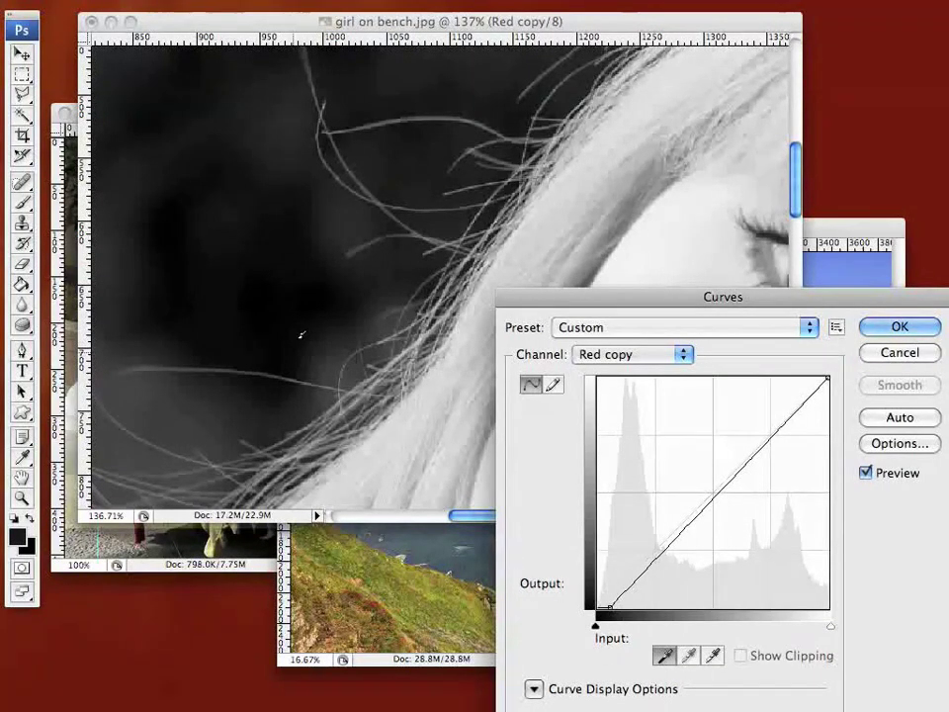
{"action": "left_click", "coordinate": [337, 346]}
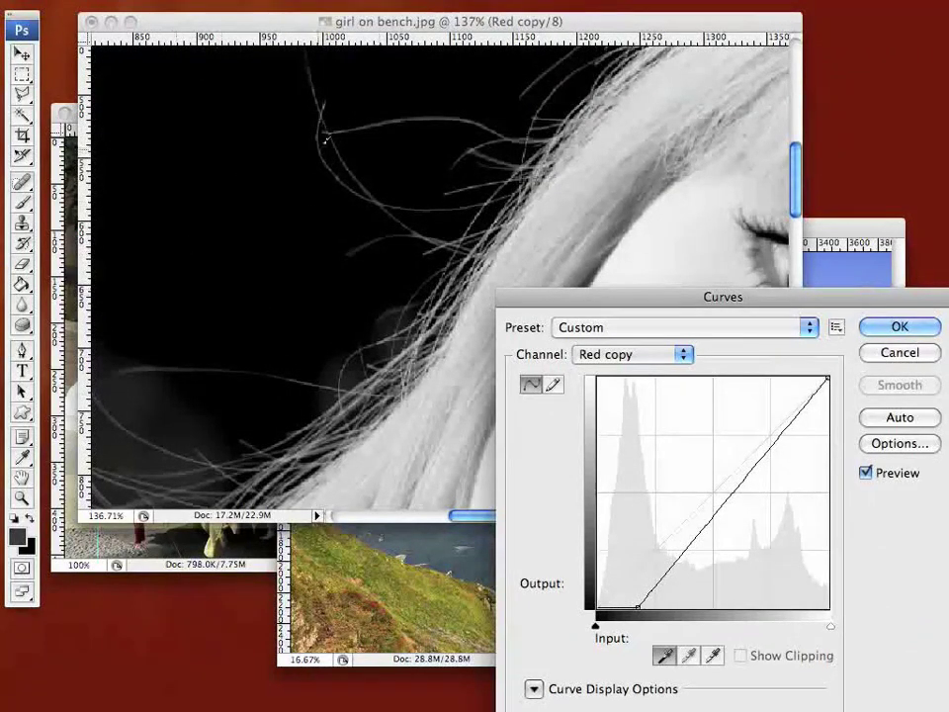
Step: Set the Curves white point by sampling the face and increasingly darker parts of the hair beside it
{"action": "left_click", "coordinate": [714, 657]}
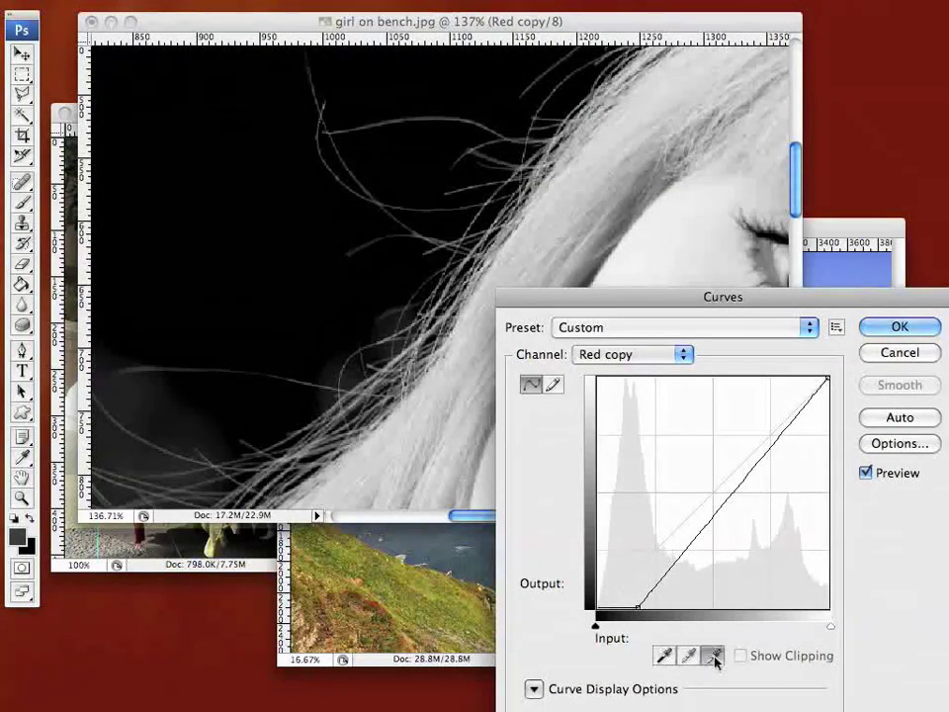
{"action": "left_click", "coordinate": [659, 235]}
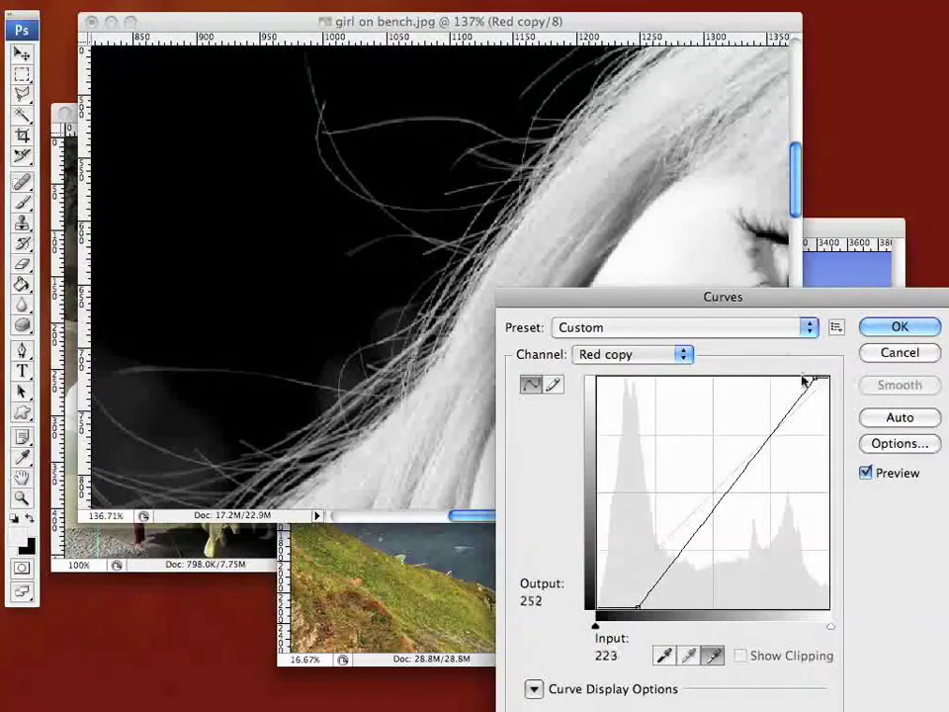
{"action": "left_click", "coordinate": [577, 206]}
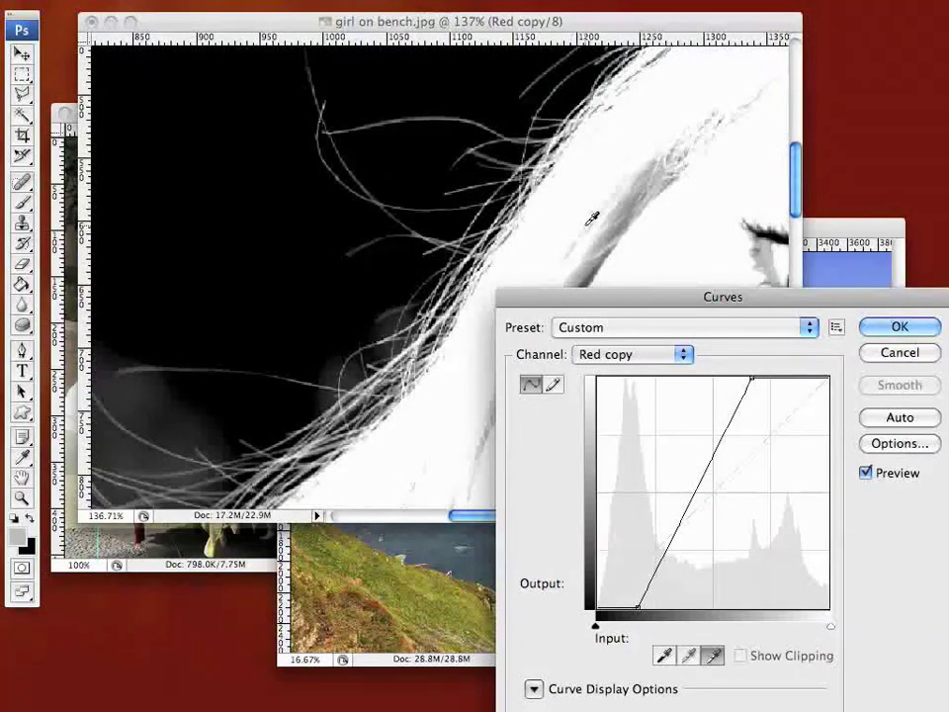
{"action": "left_click", "coordinate": [592, 216]}
{"action": "left_click", "coordinate": [593, 222]}
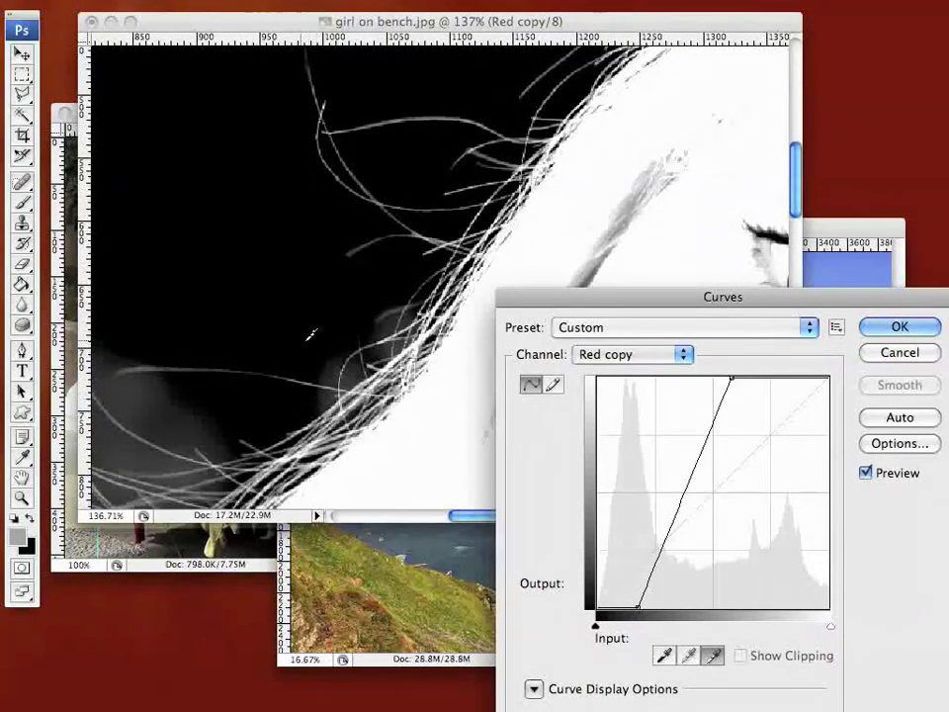
Step: Resample the black point from the remaining grey background near the hair strands and apply the Curves adjustment
{"action": "left_click", "coordinate": [666, 655]}
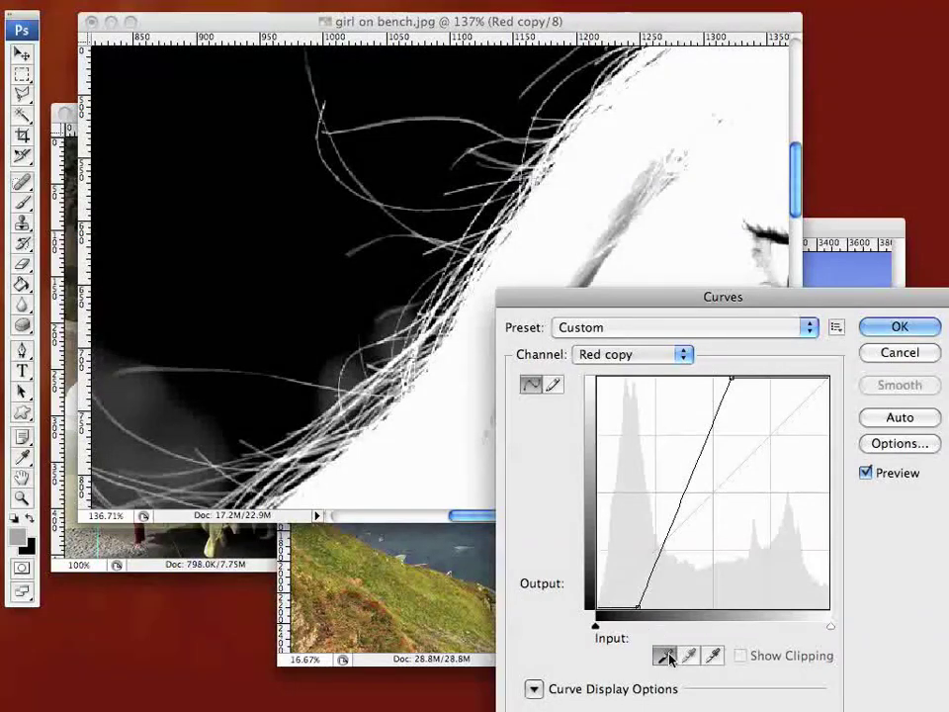
{"action": "left_click", "coordinate": [353, 370]}
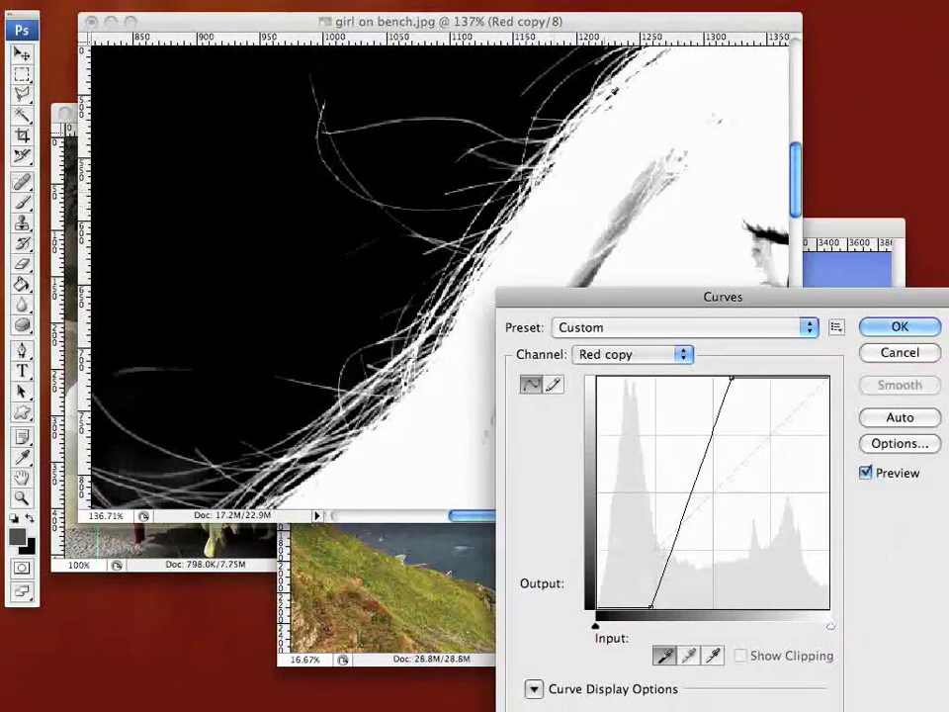
{"action": "left_click", "coordinate": [900, 327]}
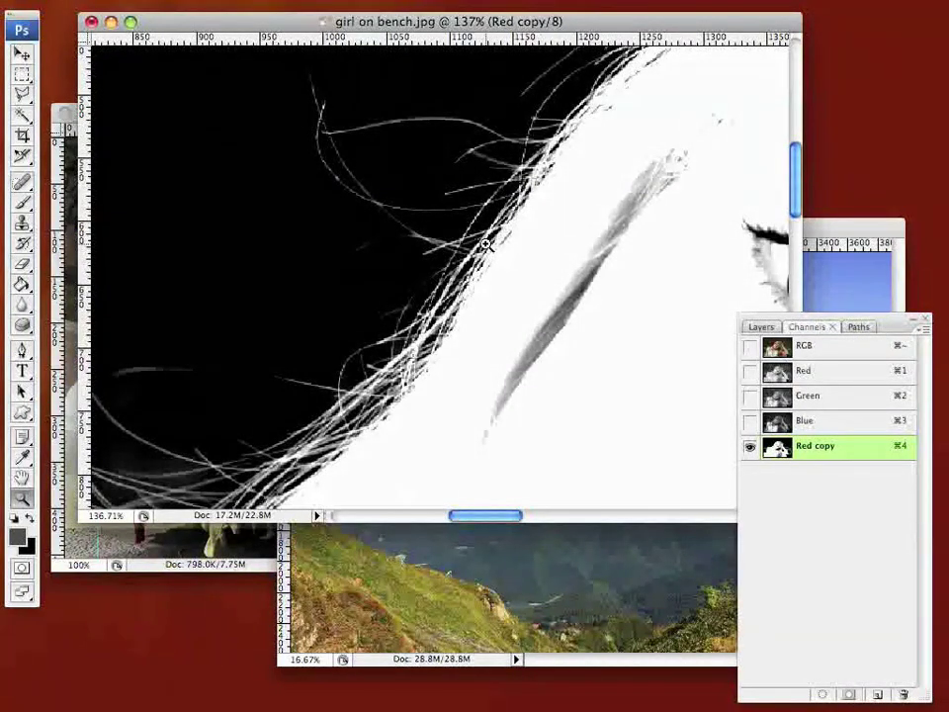
Step: Examine the high-contrast Red copy channel across the whole photo and around the girl's face and hair
{"action": "key", "text": "super+minus"}
{"action": "key", "text": "super+minus"}
{"action": "key", "text": "super+minus"}
{"action": "key", "text": "super+minus"}
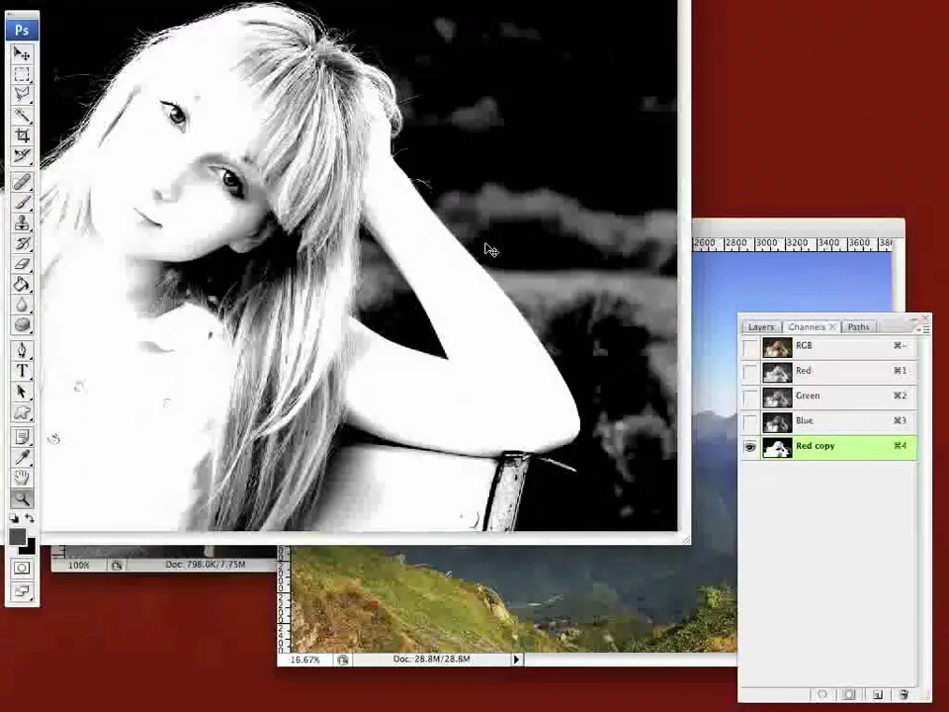
{"action": "left_click", "coordinate": [491, 252], "text": "alt"}
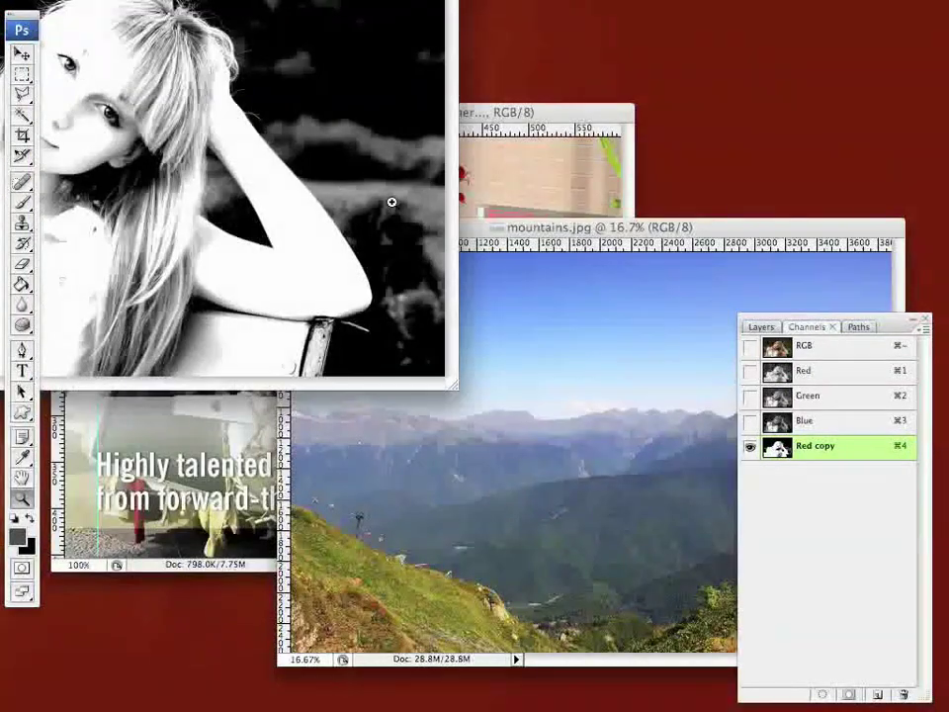
{"action": "left_click_drag", "start_coordinate": [293, 2], "coordinate": [657, 30]}
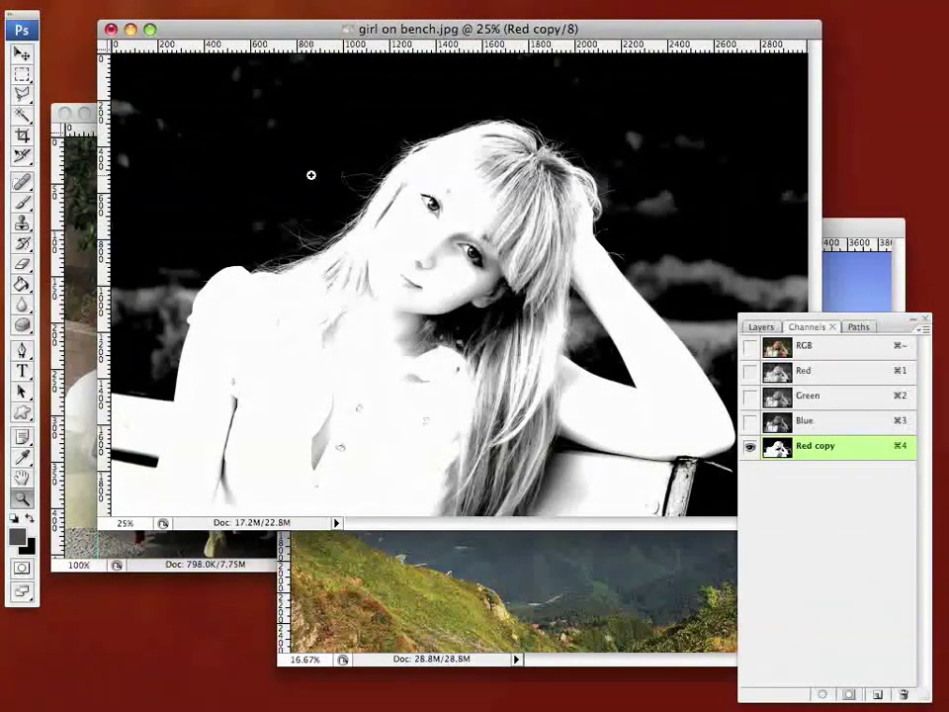
{"action": "left_click_drag", "start_coordinate": [328, 131], "coordinate": [505, 313]}
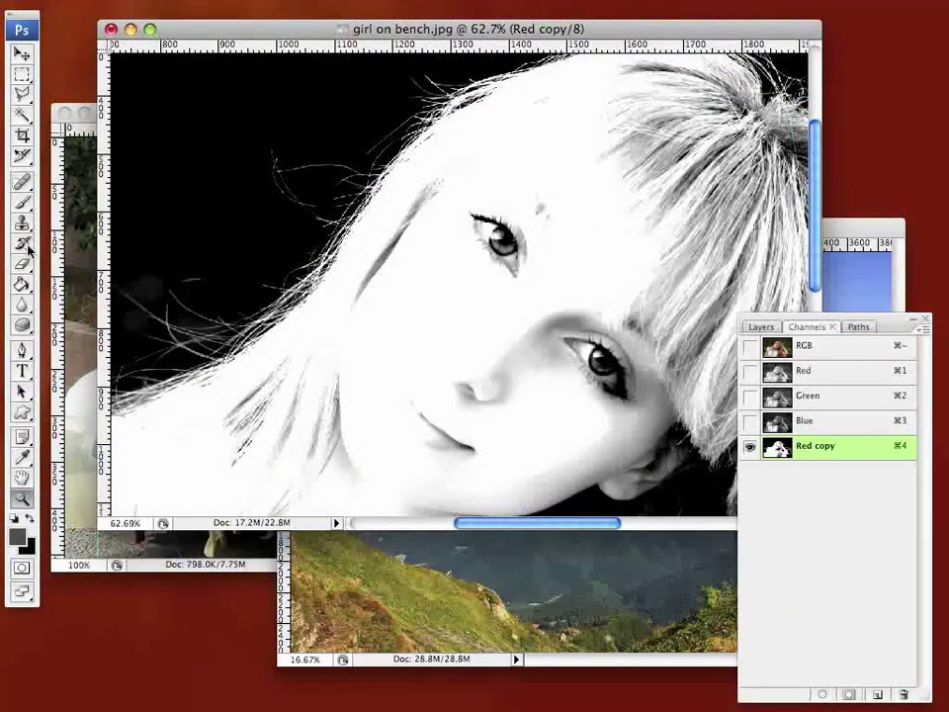
Step: Paint the girl's face and the adjoining inner hair solid white on the Red copy channel with the Brush tool
{"action": "left_click", "coordinate": [22, 201]}
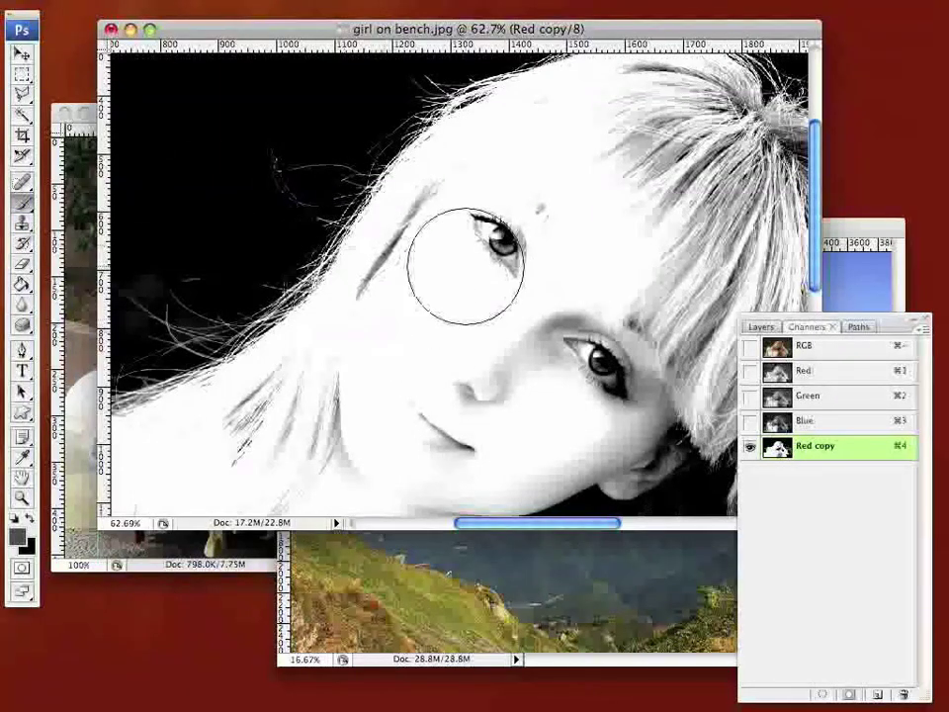
{"action": "left_click", "coordinate": [499, 278]}
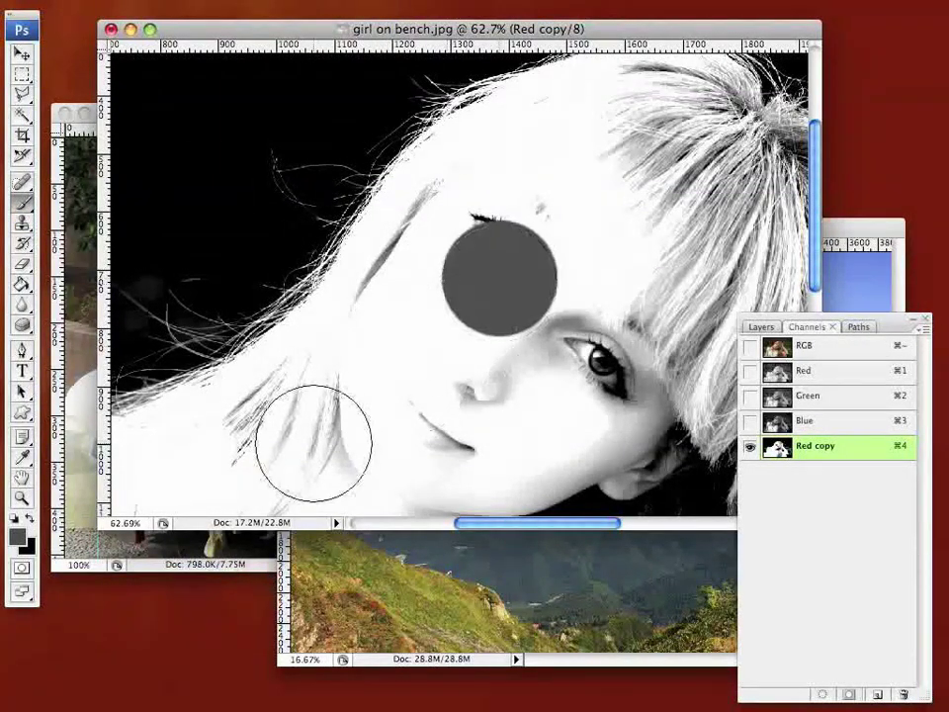
{"action": "key", "text": "super+z"}
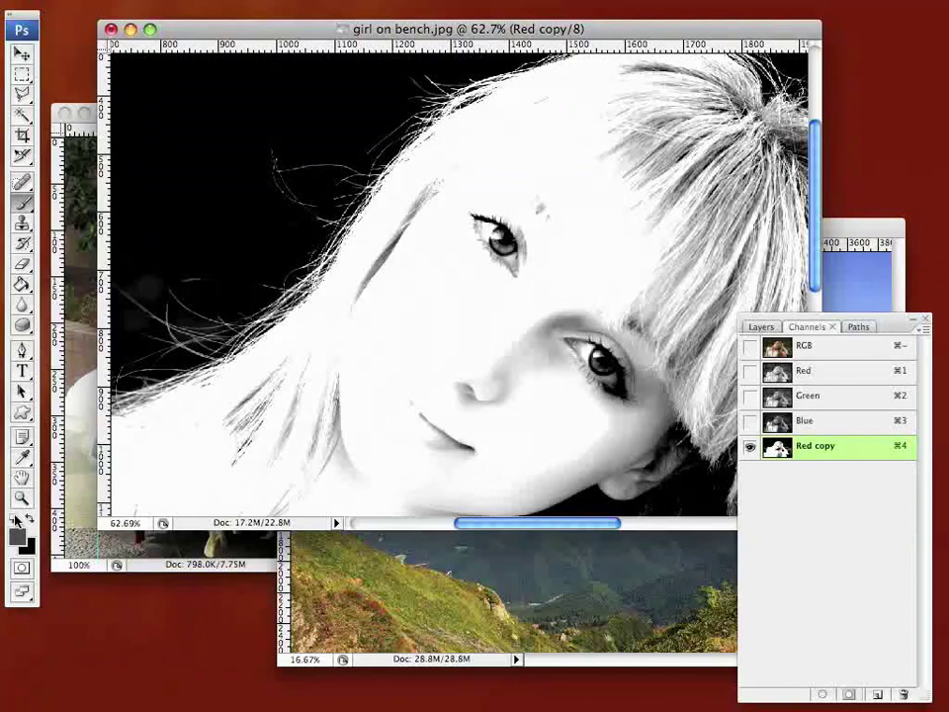
{"action": "left_click_drag", "start_coordinate": [487, 297], "coordinate": [504, 228]}
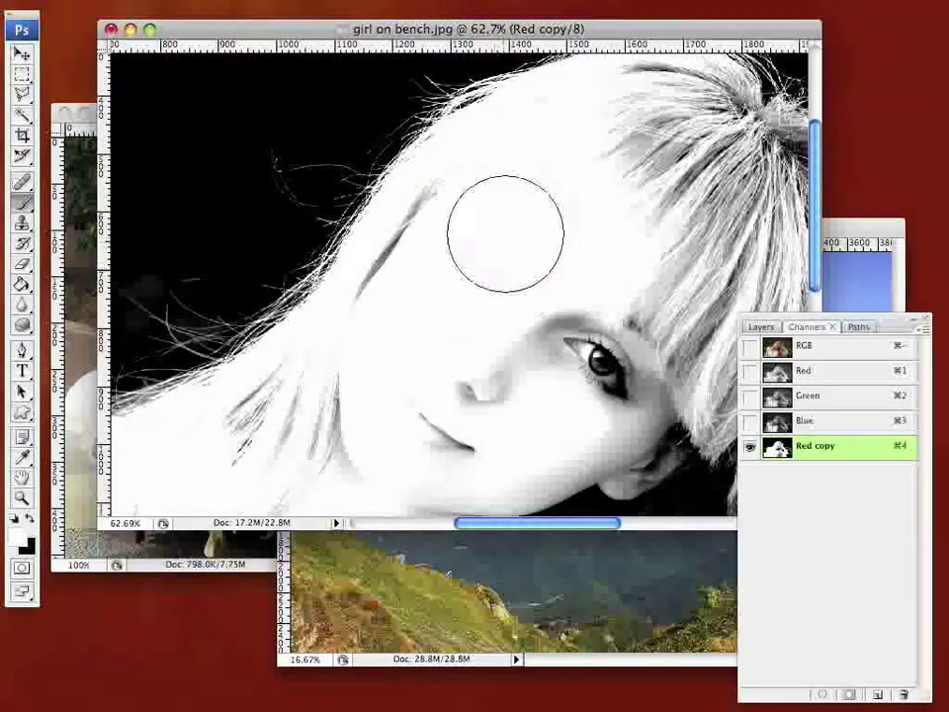
{"action": "mouse_move", "coordinate": [447, 212]}
{"action": "left_mouse_down"}
{"action": "mouse_move", "coordinate": [356, 368]}
{"action": "mouse_move", "coordinate": [225, 456]}
{"action": "mouse_move", "coordinate": [482, 414]}
{"action": "mouse_move", "coordinate": [546, 358]}
{"action": "mouse_move", "coordinate": [656, 306]}
{"action": "mouse_move", "coordinate": [627, 403]}
{"action": "mouse_move", "coordinate": [606, 419]}
{"action": "mouse_move", "coordinate": [621, 369]}
{"action": "mouse_move", "coordinate": [606, 189]}
{"action": "left_mouse_up"}
Step: Paint the grey hair on the crown of the head white, staying inside the fine outer strands
{"action": "scroll", "coordinate": [672, 236], "scroll_direction": "up", "scroll_amount": 3}
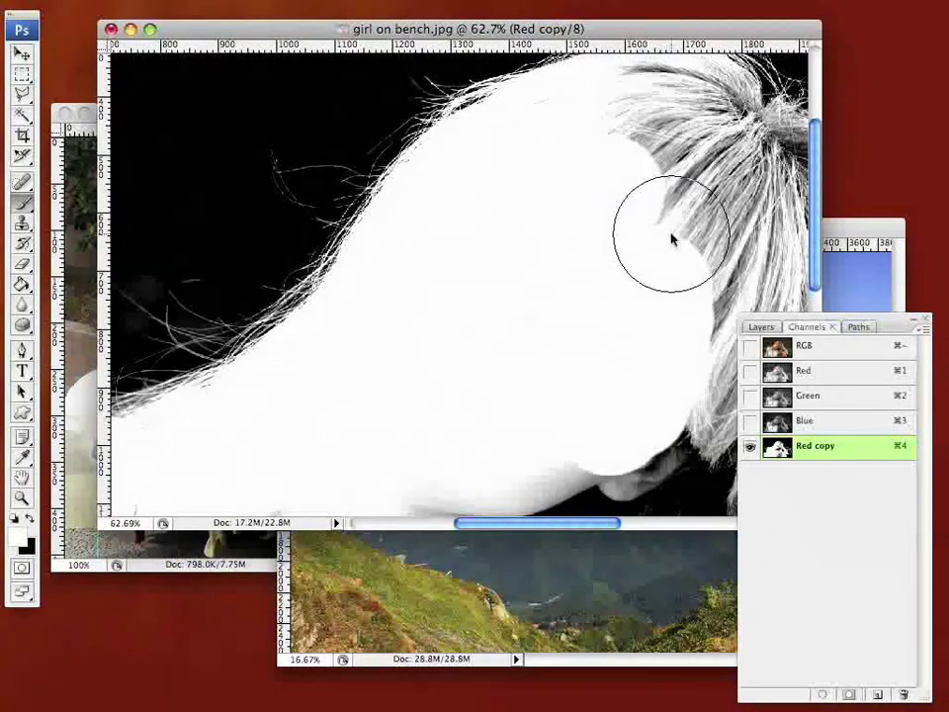
{"action": "scroll", "coordinate": [673, 234], "scroll_direction": "right", "scroll_amount": 5}
{"action": "scroll", "coordinate": [673, 233], "scroll_direction": "up", "scroll_amount": 1}
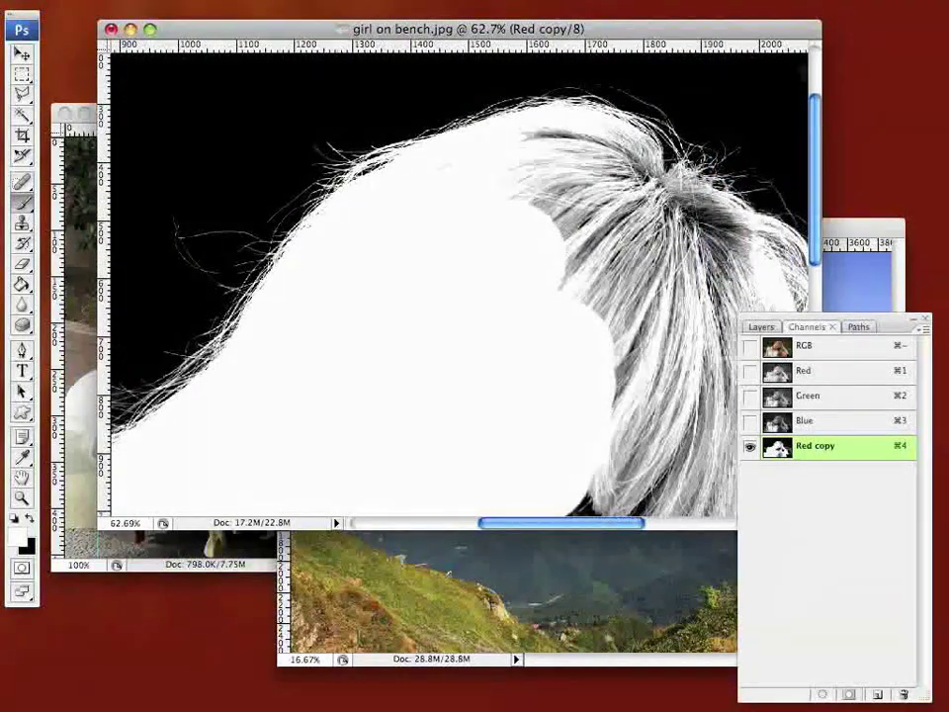
{"action": "left_click", "coordinate": [21, 497]}
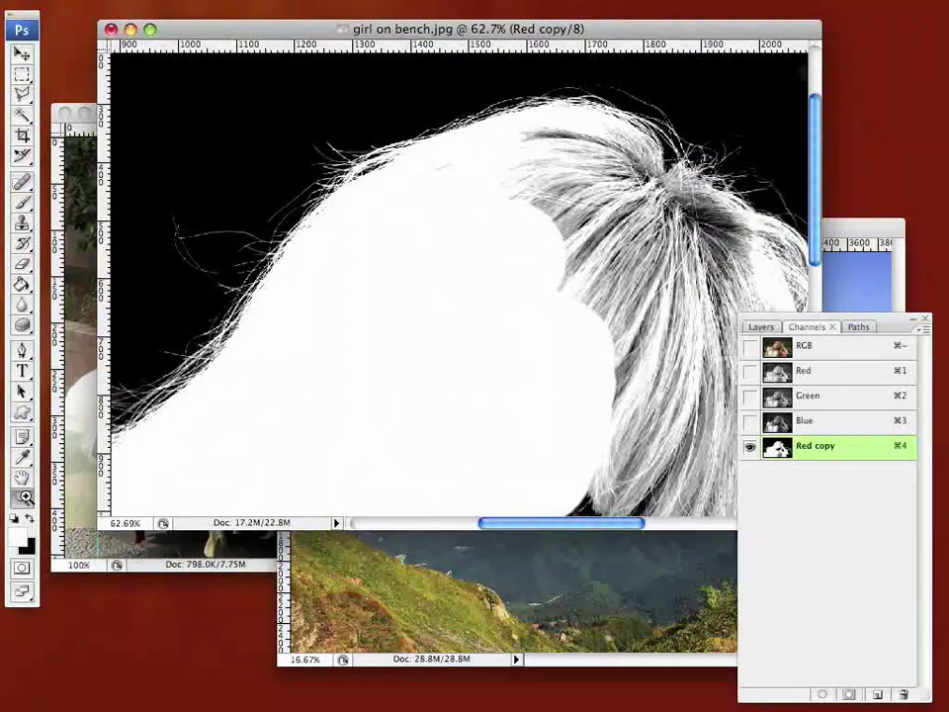
{"action": "left_click", "coordinate": [721, 313]}
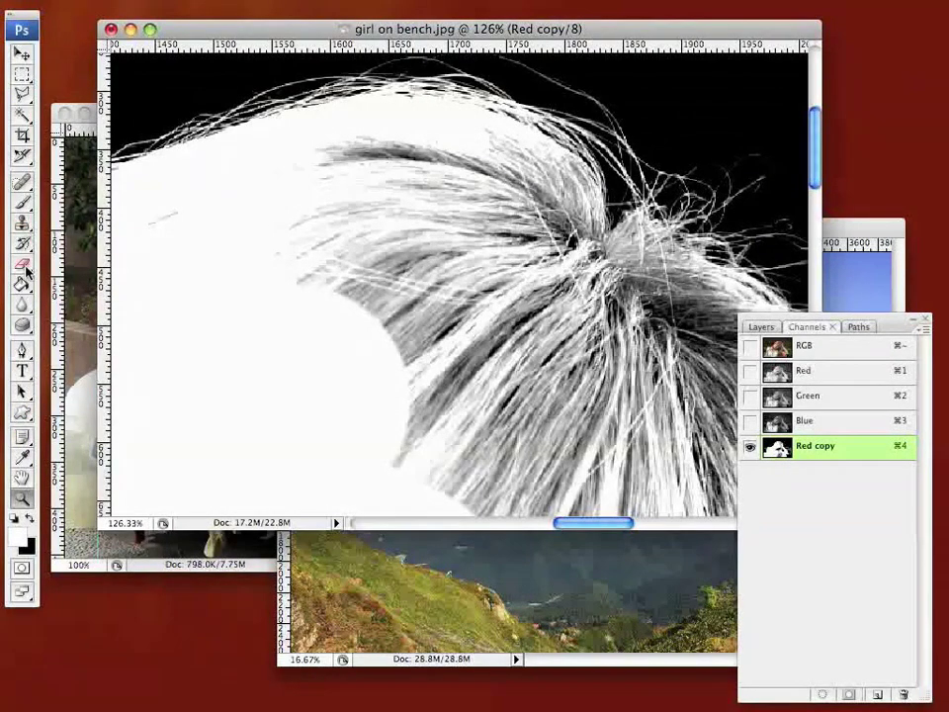
{"action": "left_click", "coordinate": [22, 202]}
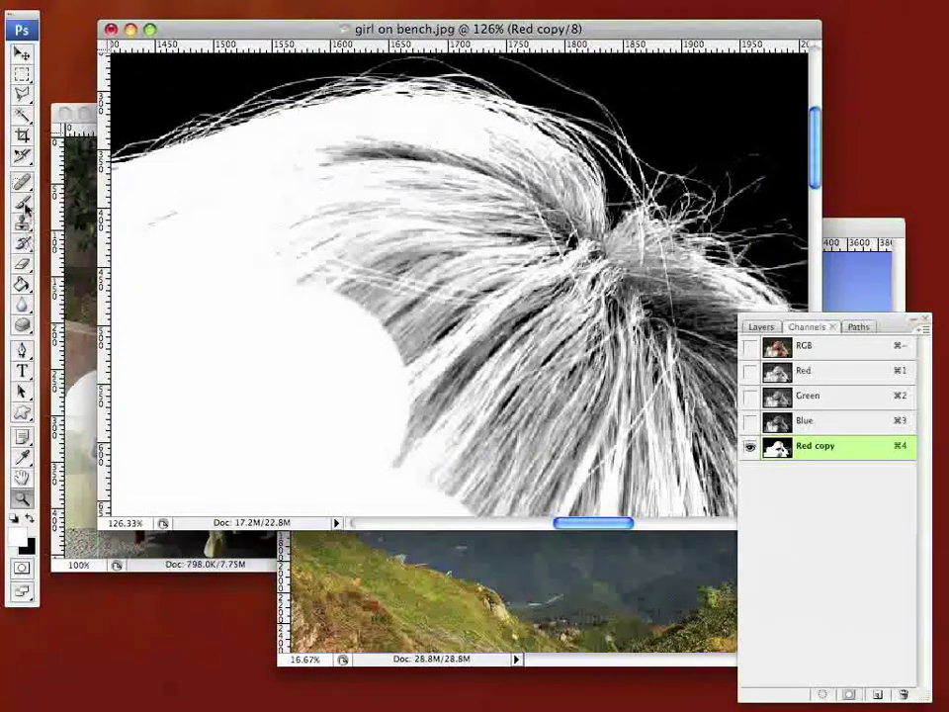
{"action": "left_click", "coordinate": [355, 226]}
{"action": "mouse_move", "coordinate": [355, 226]}
{"action": "left_mouse_down"}
{"action": "mouse_move", "coordinate": [447, 233]}
{"action": "mouse_move", "coordinate": [468, 223]}
{"action": "mouse_move", "coordinate": [464, 277]}
{"action": "left_mouse_up"}
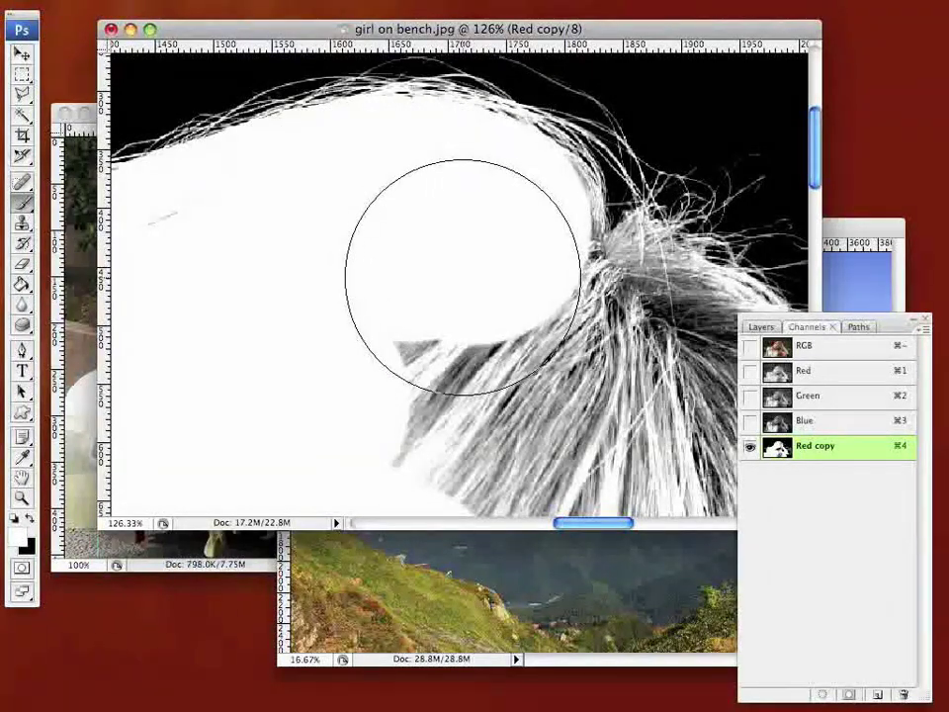
Step: Reduce the brush size and paint the grey hair around the gathered parting white, close to the hair edge
{"action": "key", "text": "bracketleft"}
{"action": "key", "text": "bracketleft"}
{"action": "key", "text": "bracketleft"}
{"action": "key", "text": "bracketleft"}
{"action": "key", "text": "bracketleft"}
{"action": "key", "text": "bracketleft"}
{"action": "key", "text": "bracketleft"}
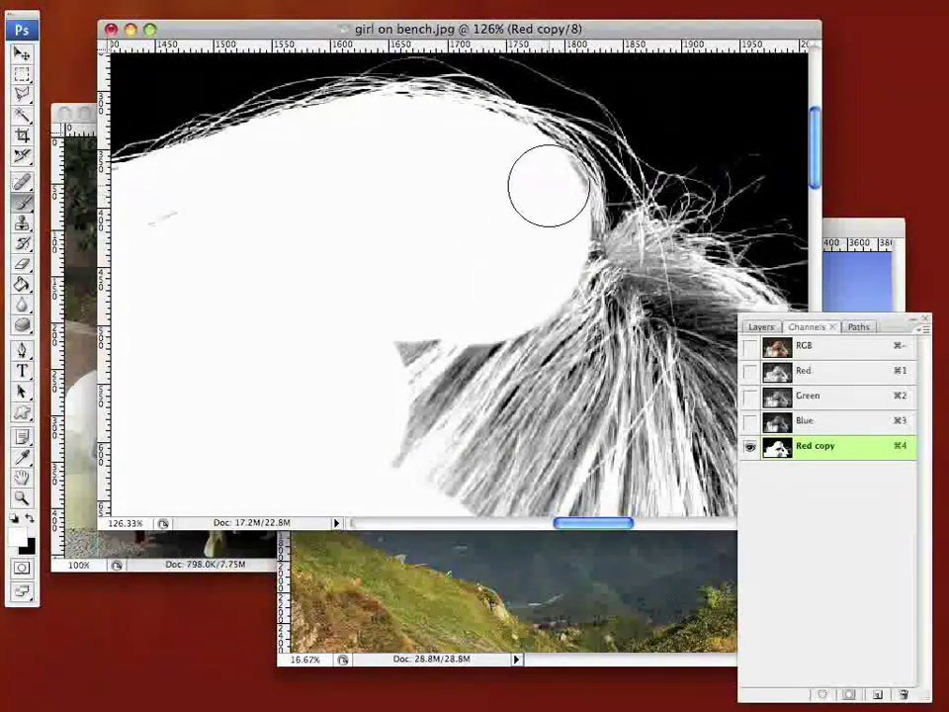
{"action": "mouse_move", "coordinate": [549, 186]}
{"action": "left_mouse_down"}
{"action": "mouse_move", "coordinate": [576, 306]}
{"action": "mouse_move", "coordinate": [627, 287]}
{"action": "mouse_move", "coordinate": [631, 259]}
{"action": "mouse_move", "coordinate": [633, 286]}
{"action": "mouse_move", "coordinate": [664, 290]}
{"action": "mouse_move", "coordinate": [554, 349]}
{"action": "mouse_move", "coordinate": [390, 394]}
{"action": "mouse_move", "coordinate": [499, 319]}
{"action": "mouse_move", "coordinate": [530, 433]}
{"action": "mouse_move", "coordinate": [321, 231]}
{"action": "mouse_move", "coordinate": [226, 212]}
{"action": "mouse_move", "coordinate": [143, 253]}
{"action": "mouse_move", "coordinate": [568, 437]}
{"action": "mouse_move", "coordinate": [593, 400]}
{"action": "left_mouse_up"}
Step: Enlarge the brush and paint the remaining grey hair beside the face and the shoulder area white
{"action": "scroll", "coordinate": [446, 296], "scroll_direction": "down", "scroll_amount": 10}
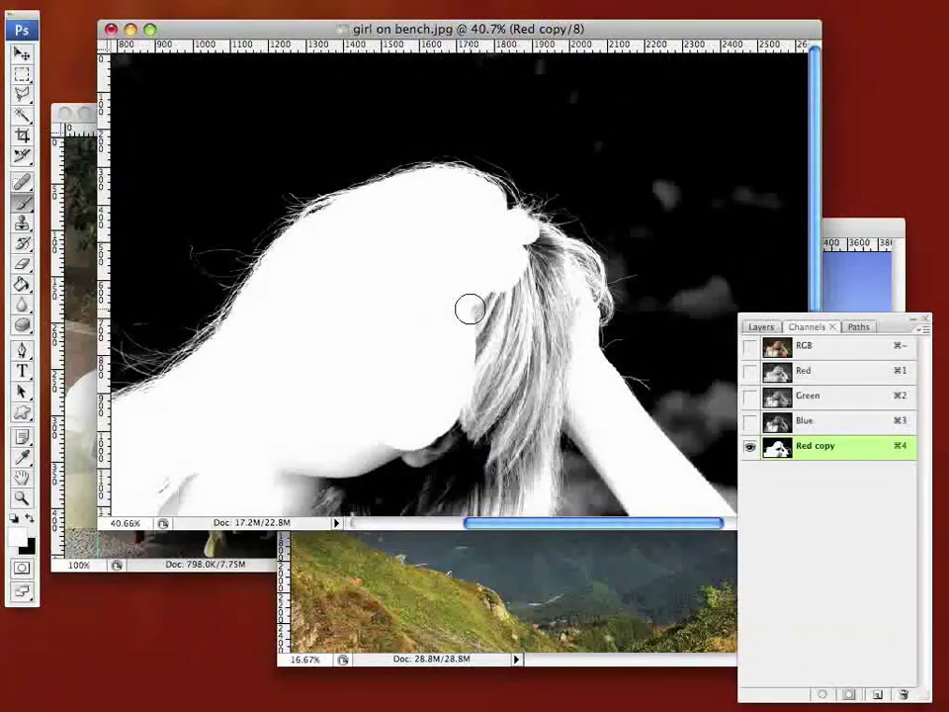
{"action": "key", "text": "bracketright"}
{"action": "key", "text": "bracketright"}
{"action": "key", "text": "bracketright"}
{"action": "key", "text": "bracketright"}
{"action": "mouse_move", "coordinate": [530, 265]}
{"action": "left_mouse_down"}
{"action": "mouse_move", "coordinate": [547, 323]}
{"action": "mouse_move", "coordinate": [491, 317]}
{"action": "mouse_move", "coordinate": [542, 389]}
{"action": "mouse_move", "coordinate": [421, 460]}
{"action": "mouse_move", "coordinate": [180, 478]}
{"action": "mouse_move", "coordinate": [368, 417]}
{"action": "left_mouse_up"}
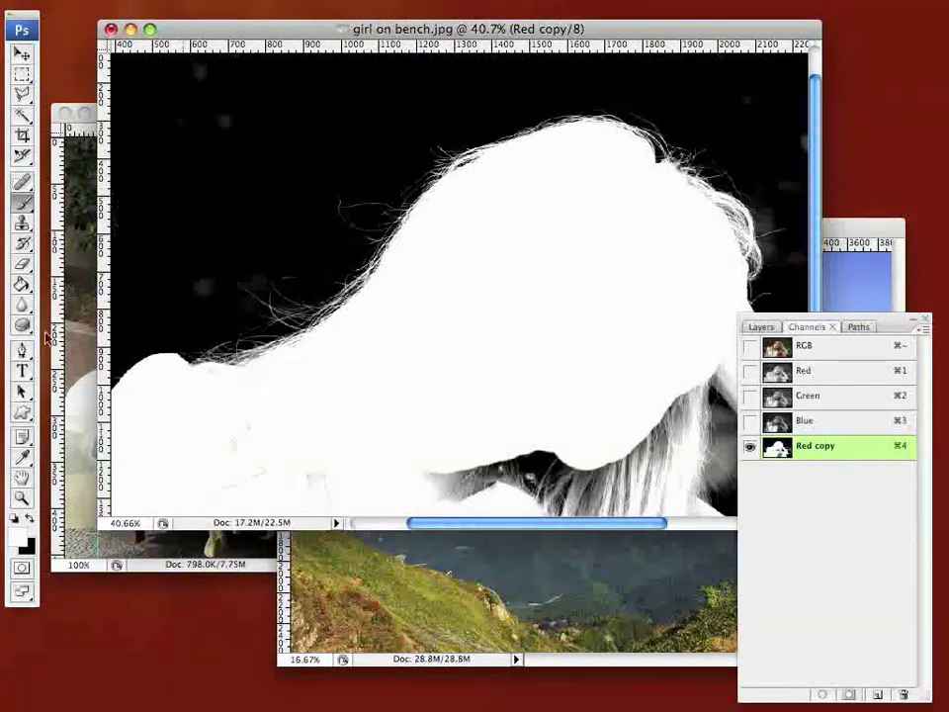
Step: Paint the neck, shirt and lower hair solid white, keeping the background gap between hair and arm dark
{"action": "left_click", "coordinate": [30, 519]}
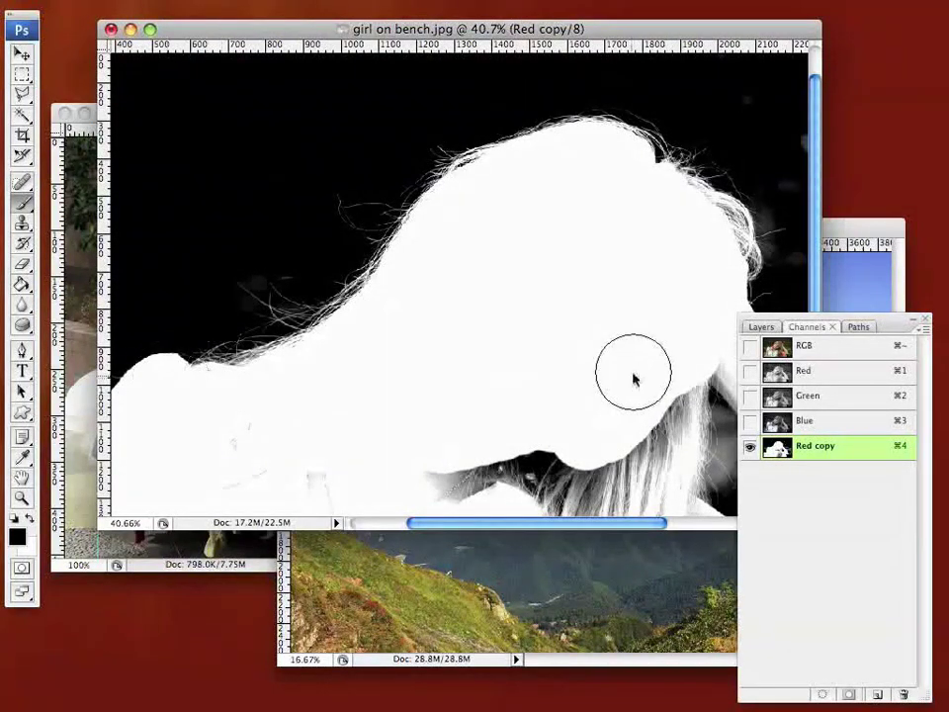
{"action": "left_click", "coordinate": [28, 517]}
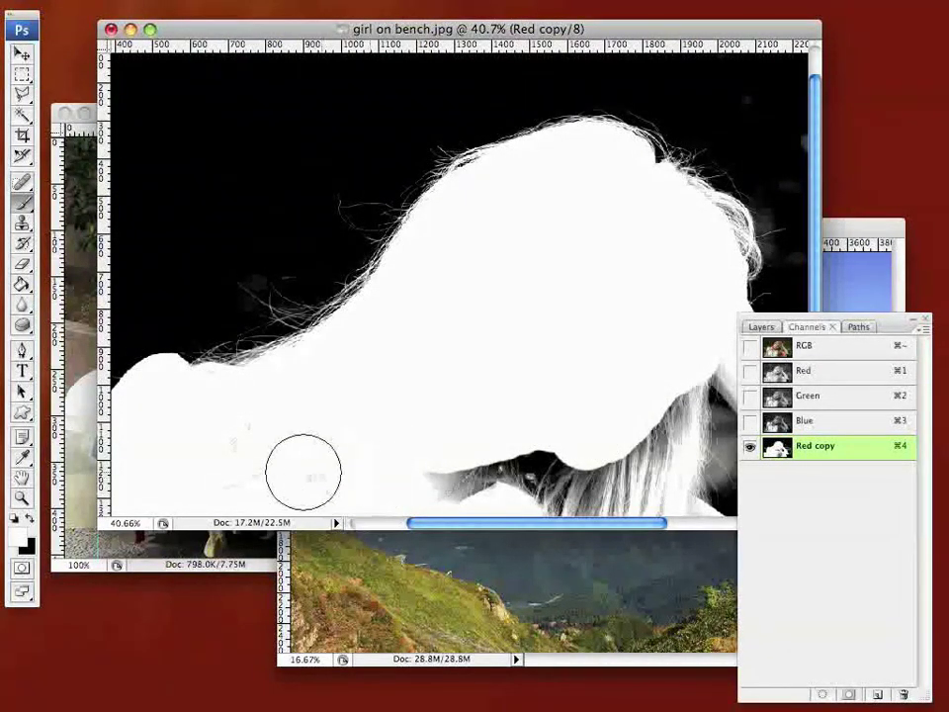
{"action": "mouse_move", "coordinate": [303, 471]}
{"action": "left_mouse_down"}
{"action": "mouse_move", "coordinate": [416, 473]}
{"action": "mouse_move", "coordinate": [581, 439]}
{"action": "mouse_move", "coordinate": [585, 454]}
{"action": "mouse_move", "coordinate": [647, 386]}
{"action": "mouse_move", "coordinate": [647, 475]}
{"action": "mouse_move", "coordinate": [424, 488]}
{"action": "left_mouse_up"}
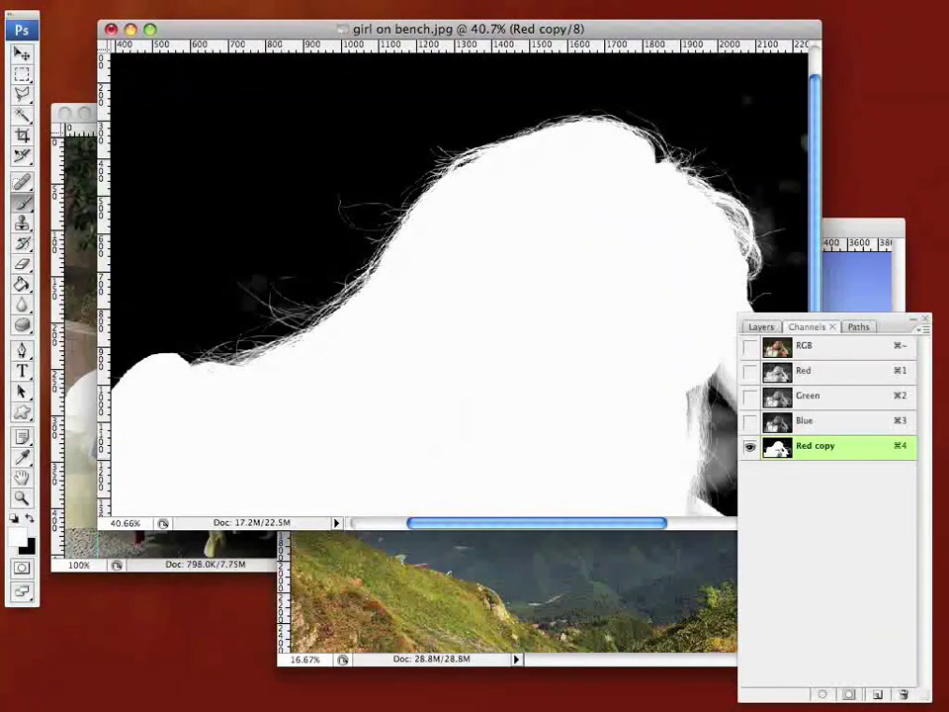
{"action": "scroll", "coordinate": [455, 287], "scroll_direction": "down", "scroll_amount": 10}
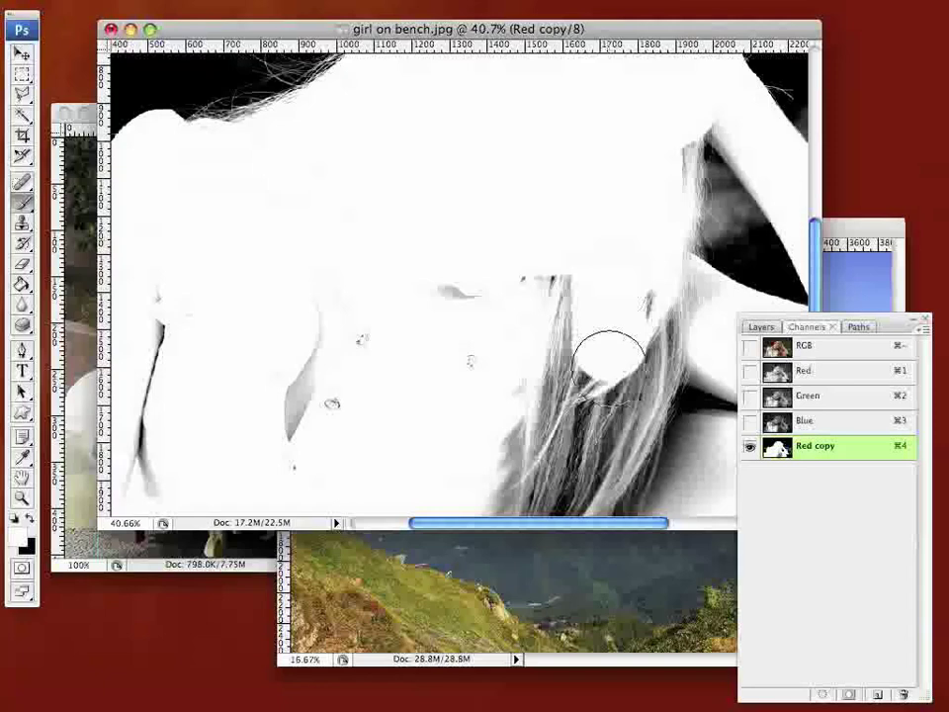
{"action": "mouse_move", "coordinate": [546, 262]}
{"action": "left_mouse_down"}
{"action": "mouse_move", "coordinate": [584, 263]}
{"action": "mouse_move", "coordinate": [504, 435]}
{"action": "mouse_move", "coordinate": [260, 468]}
{"action": "mouse_move", "coordinate": [240, 424]}
{"action": "mouse_move", "coordinate": [413, 277]}
{"action": "mouse_move", "coordinate": [464, 289]}
{"action": "mouse_move", "coordinate": [401, 362]}
{"action": "mouse_move", "coordinate": [186, 310]}
{"action": "mouse_move", "coordinate": [187, 273]}
{"action": "mouse_move", "coordinate": [148, 469]}
{"action": "mouse_move", "coordinate": [203, 455]}
{"action": "mouse_move", "coordinate": [550, 449]}
{"action": "mouse_move", "coordinate": [586, 436]}
{"action": "mouse_move", "coordinate": [541, 481]}
{"action": "mouse_move", "coordinate": [496, 491]}
{"action": "mouse_move", "coordinate": [690, 388]}
{"action": "mouse_move", "coordinate": [666, 299]}
{"action": "mouse_move", "coordinate": [635, 300]}
{"action": "mouse_move", "coordinate": [634, 517]}
{"action": "mouse_move", "coordinate": [597, 461]}
{"action": "mouse_move", "coordinate": [677, 492]}
{"action": "mouse_move", "coordinate": [699, 372]}
{"action": "mouse_move", "coordinate": [639, 376]}
{"action": "mouse_move", "coordinate": [622, 273]}
{"action": "mouse_move", "coordinate": [629, 157]}
{"action": "mouse_move", "coordinate": [657, 109]}
{"action": "mouse_move", "coordinate": [657, 169]}
{"action": "left_mouse_up"}
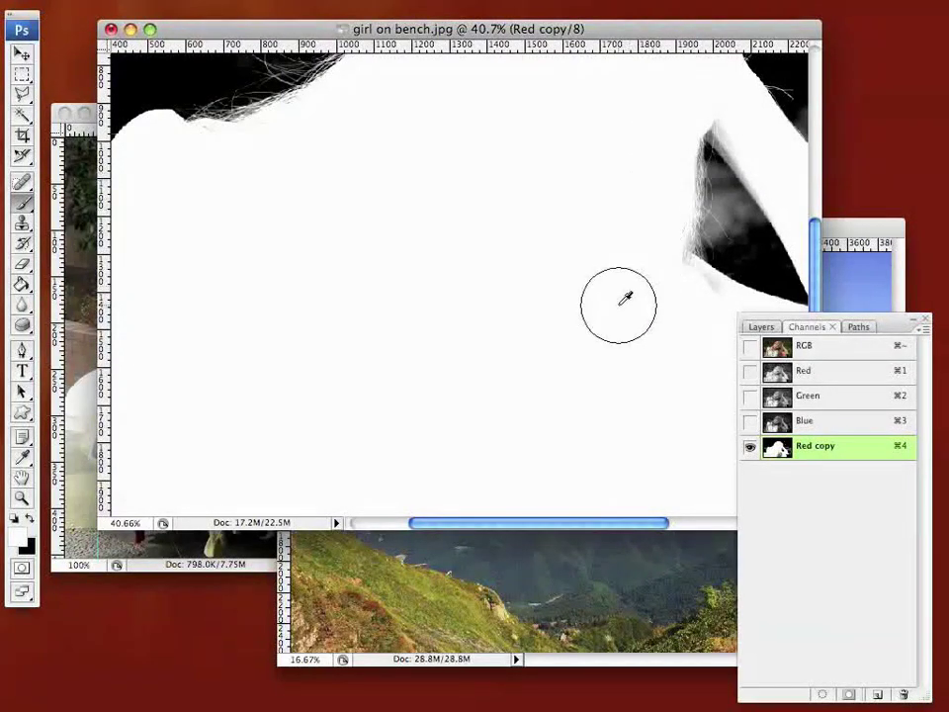
{"action": "left_click_drag", "start_coordinate": [632, 124], "coordinate": [573, 326]}
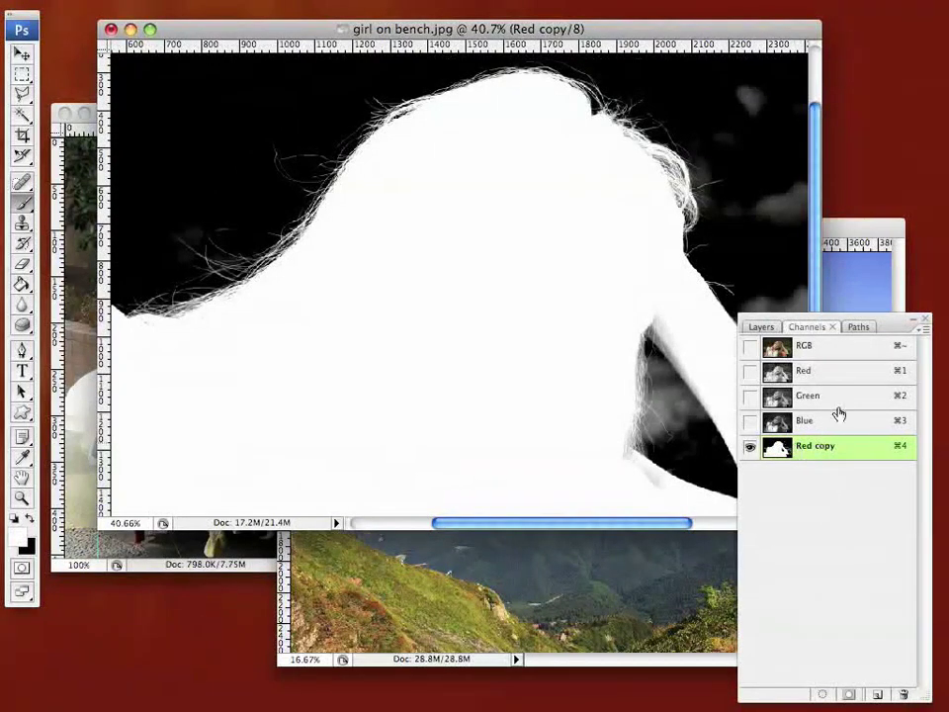
Step: Return to the RGB composite and load the Red copy channel as a new selection on the Background layer
{"action": "left_click", "coordinate": [830, 356]}
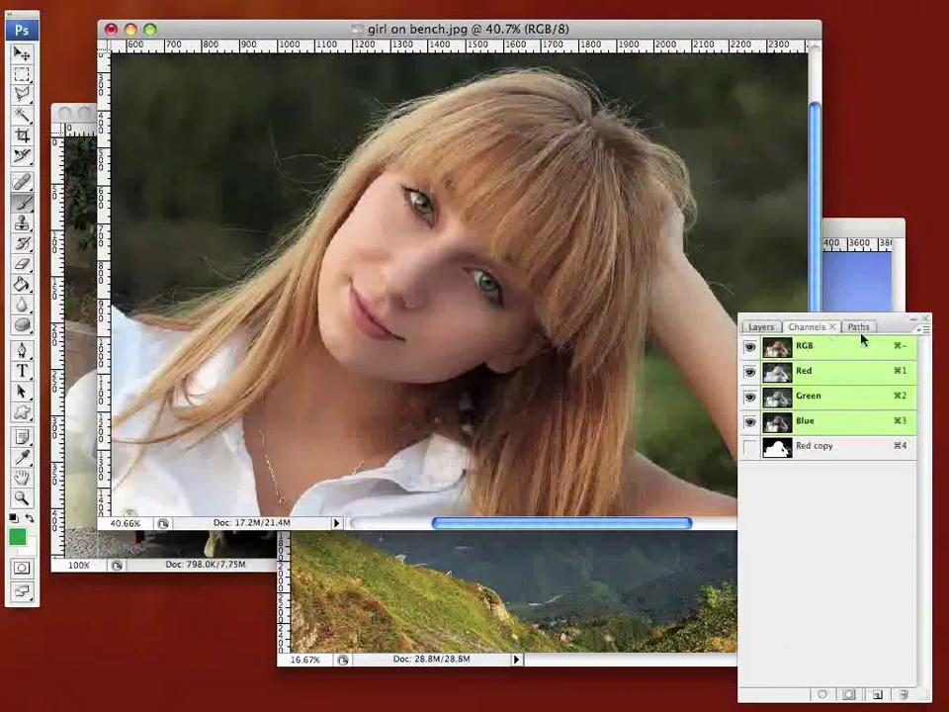
{"action": "left_click", "coordinate": [761, 328]}
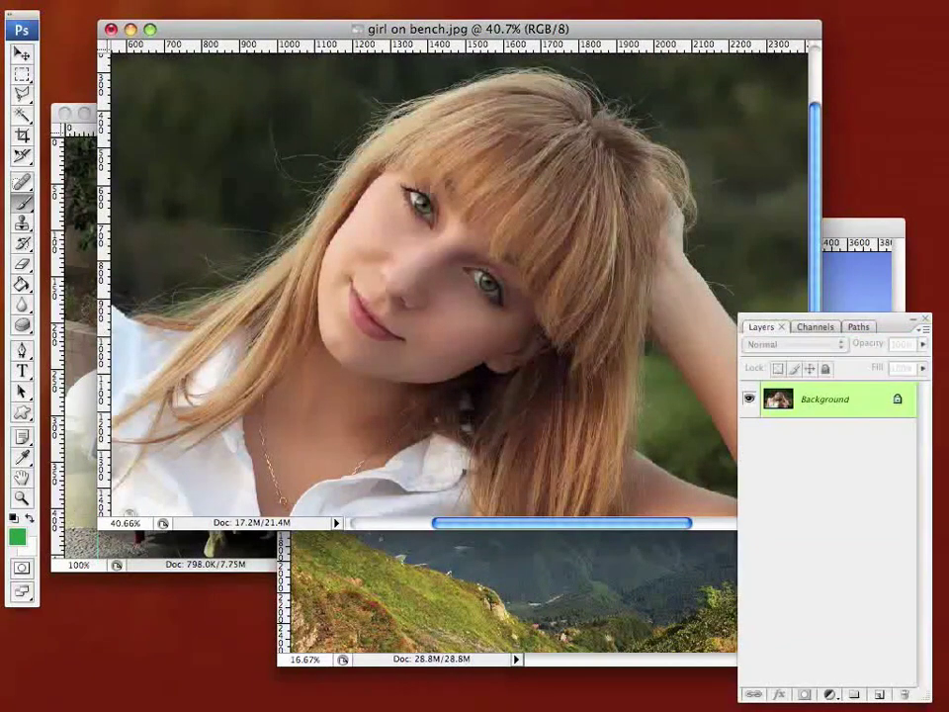
{"action": "left_click", "coordinate": [84, 0]}
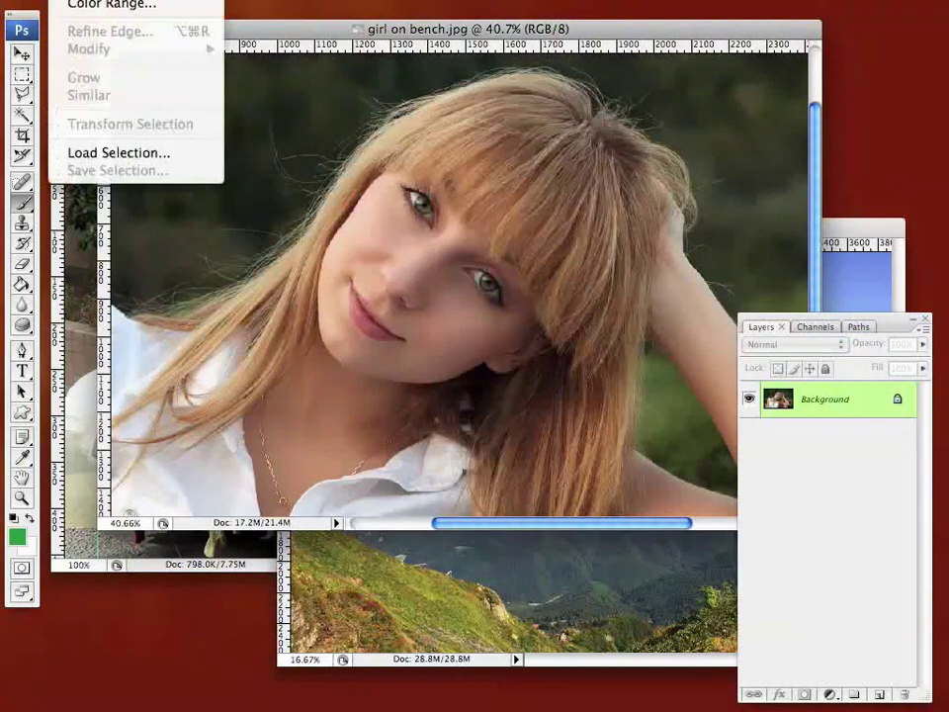
{"action": "left_click", "coordinate": [134, 153]}
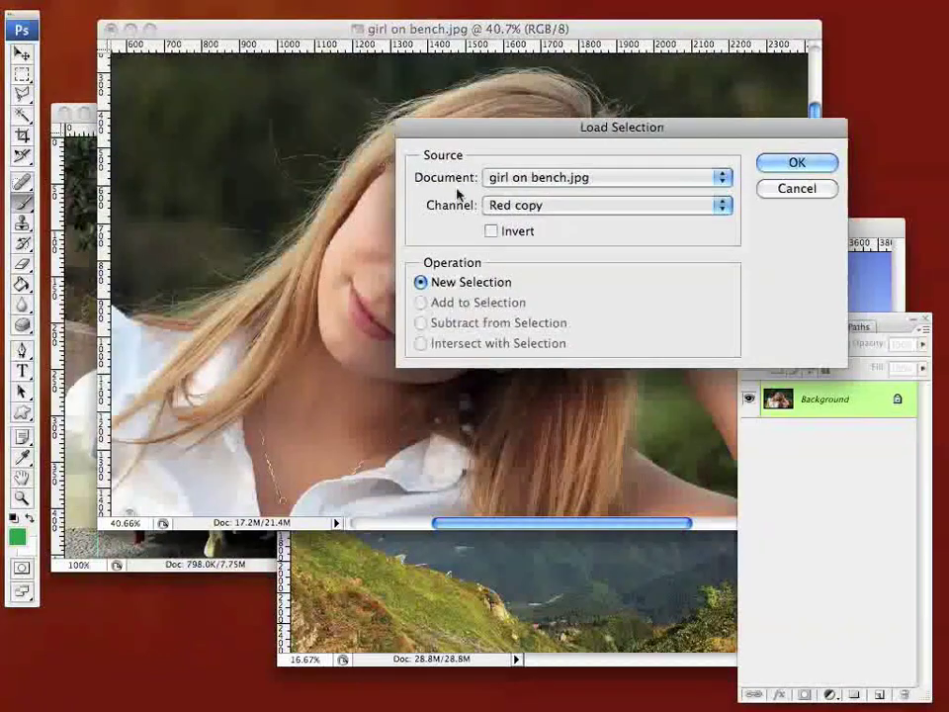
{"action": "left_click", "coordinate": [791, 163]}
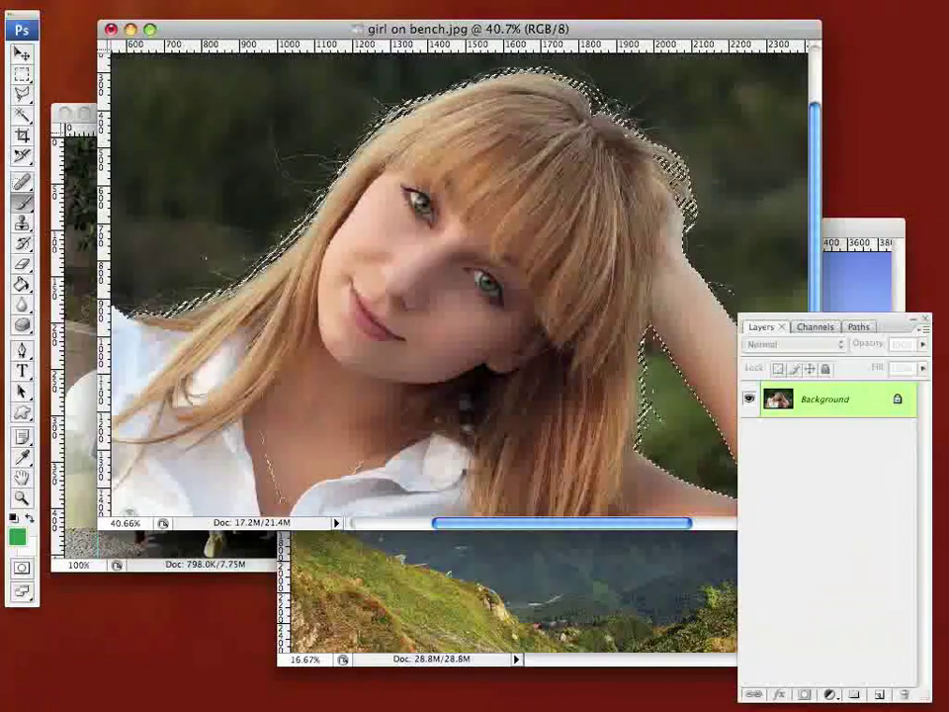
Step: Copy the selected girl from the Background to a new layer and hide the Background layer
{"action": "left_click_drag", "start_coordinate": [527, 195], "coordinate": [471, 289]}
{"action": "scroll", "coordinate": [527, 195], "scroll_direction": "down", "scroll_amount": 6}
{"action": "scroll", "coordinate": [527, 195], "scroll_direction": "left", "scroll_amount": 4}
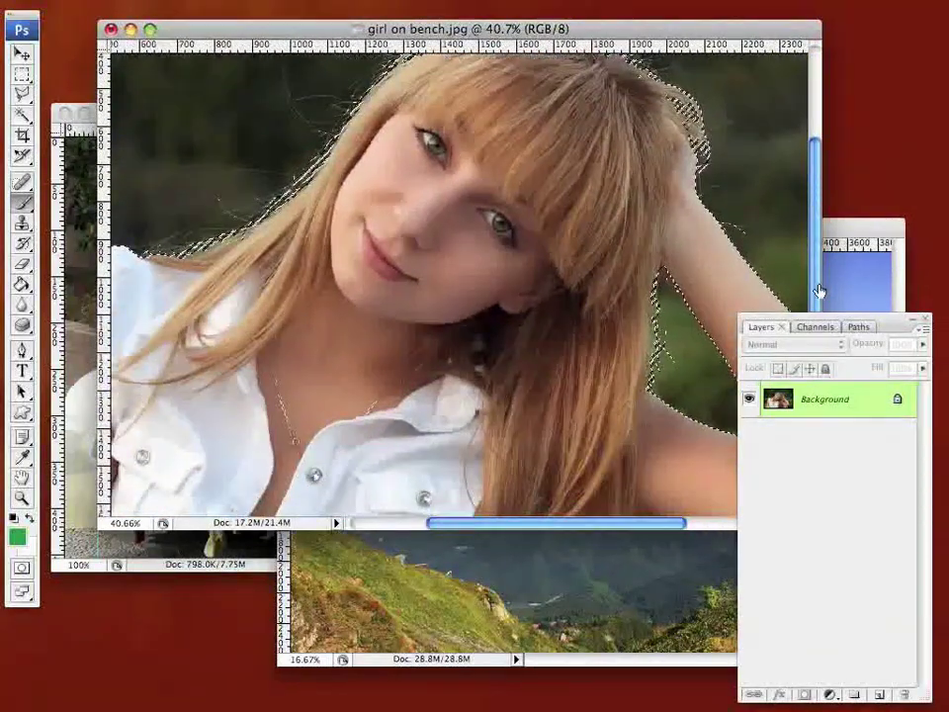
{"action": "left_click", "coordinate": [801, 402]}
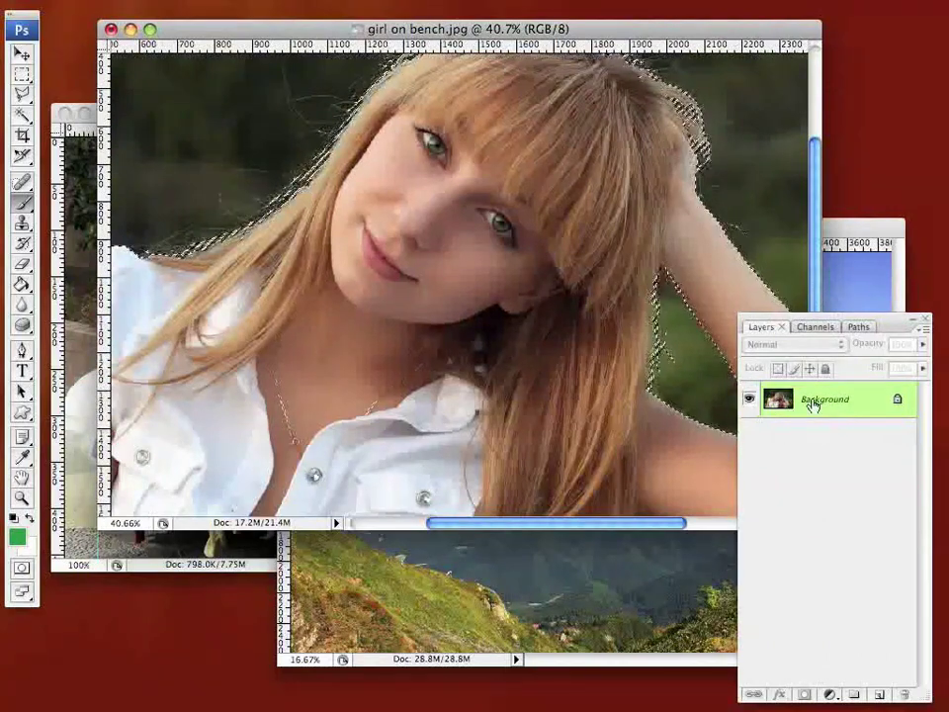
{"action": "key", "text": "super+j"}
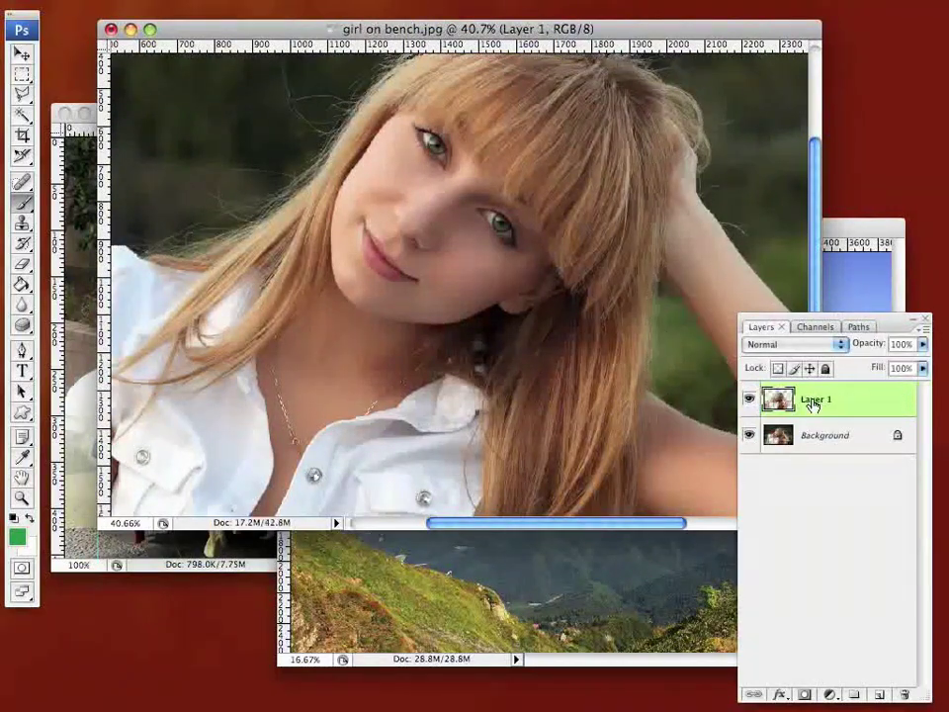
{"action": "left_click", "coordinate": [749, 436]}
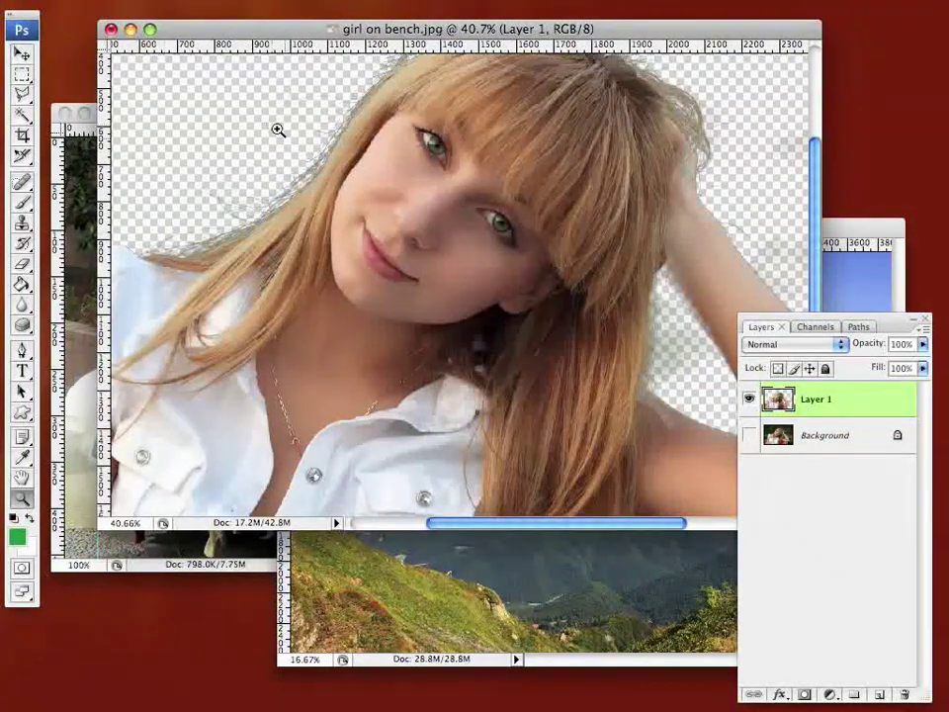
Step: Examine the cut-out's fine hair strands up close along the shoulder, the side of the face and the crown
{"action": "left_click_drag", "start_coordinate": [277, 130], "coordinate": [401, 224]}
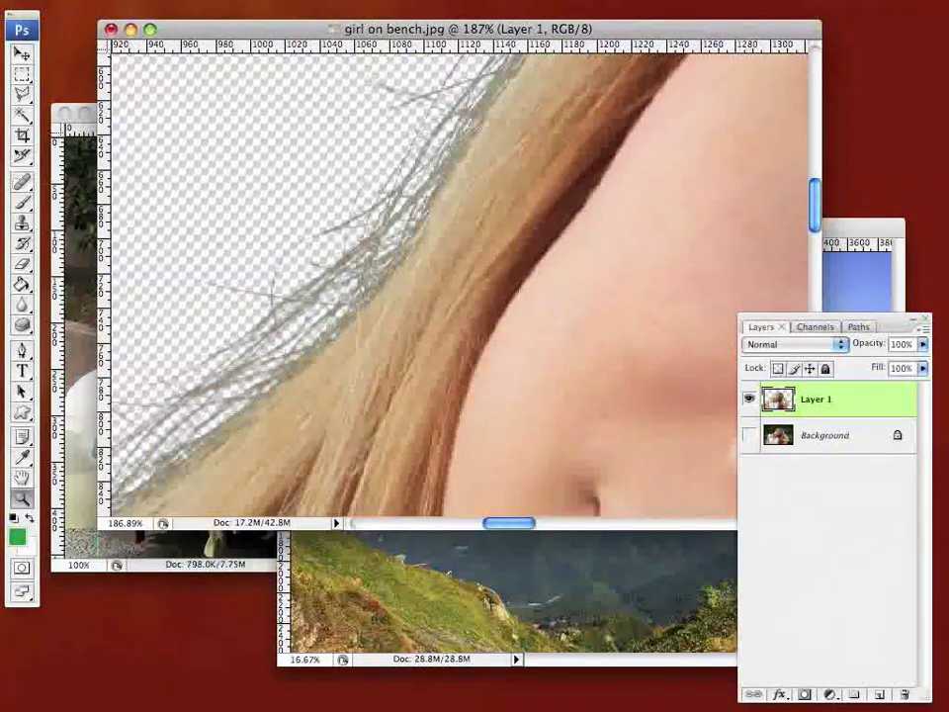
{"action": "scroll", "coordinate": [455, 287], "scroll_direction": "up", "scroll_amount": 8}
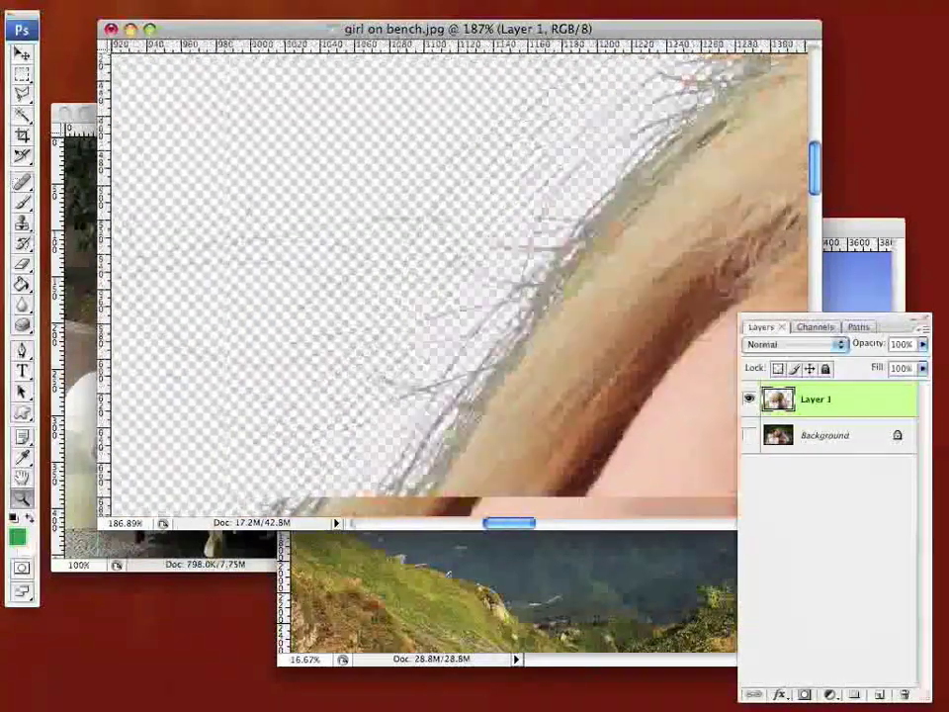
{"action": "scroll", "coordinate": [455, 287], "scroll_direction": "down", "scroll_amount": 4}
{"action": "scroll", "coordinate": [454, 287], "scroll_direction": "left", "scroll_amount": 4}
{"action": "scroll", "coordinate": [455, 287], "scroll_direction": "right", "scroll_amount": 12}
{"action": "scroll", "coordinate": [455, 287], "scroll_direction": "up", "scroll_amount": 8}
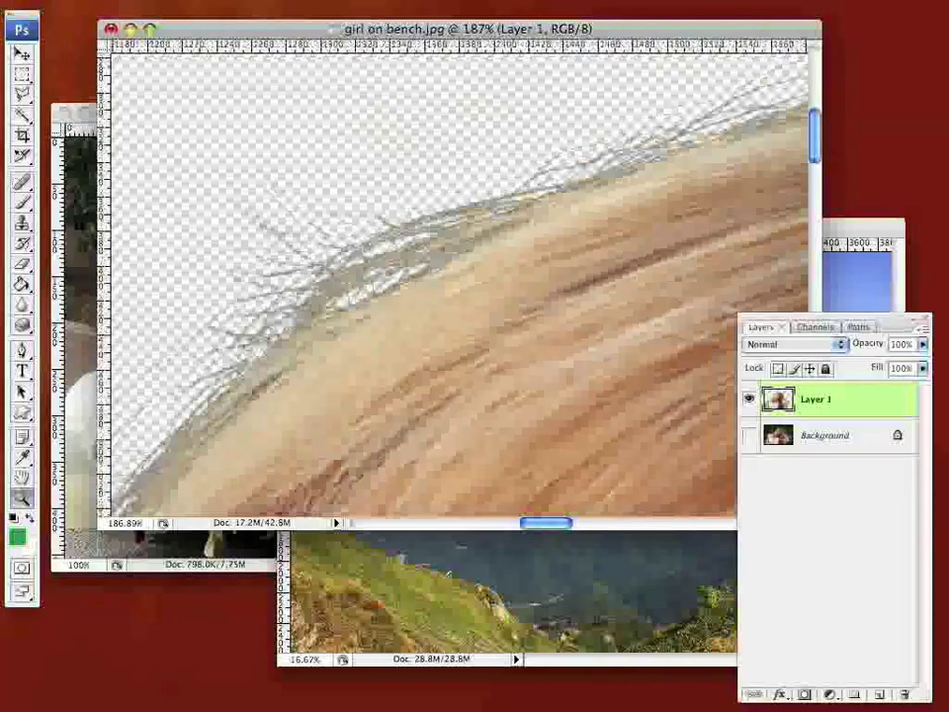
{"action": "scroll", "coordinate": [455, 286], "scroll_direction": "right", "scroll_amount": 6}
{"action": "scroll", "coordinate": [455, 287], "scroll_direction": "up", "scroll_amount": 4}
{"action": "scroll", "coordinate": [455, 287], "scroll_direction": "left", "scroll_amount": 15}
{"action": "scroll", "coordinate": [455, 287], "scroll_direction": "down", "scroll_amount": 14}
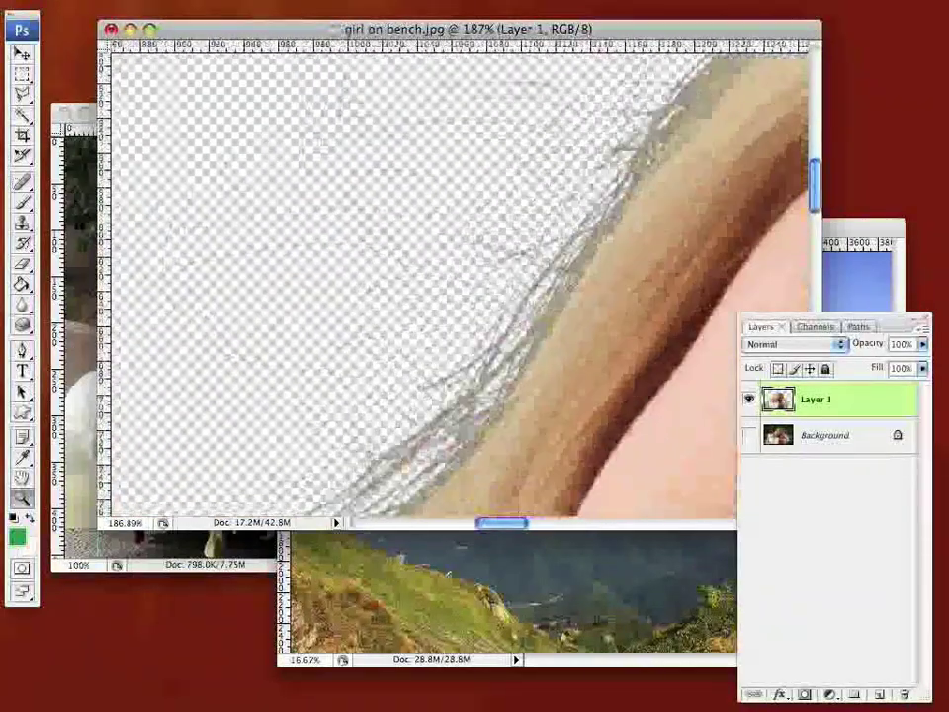
{"action": "scroll", "coordinate": [792, 280], "scroll_direction": "down", "scroll_amount": 2}
{"action": "scroll", "coordinate": [792, 280], "scroll_direction": "left", "scroll_amount": 1}
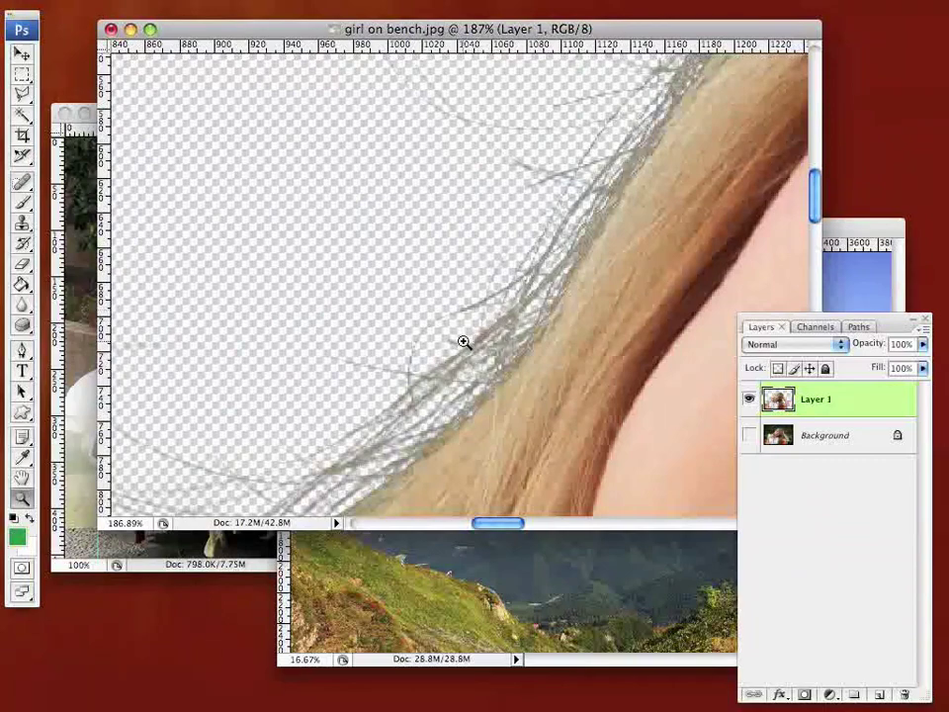
Step: Add a new empty layer between the Background and the cut-out girl layer
{"action": "left_click", "coordinate": [850, 442]}
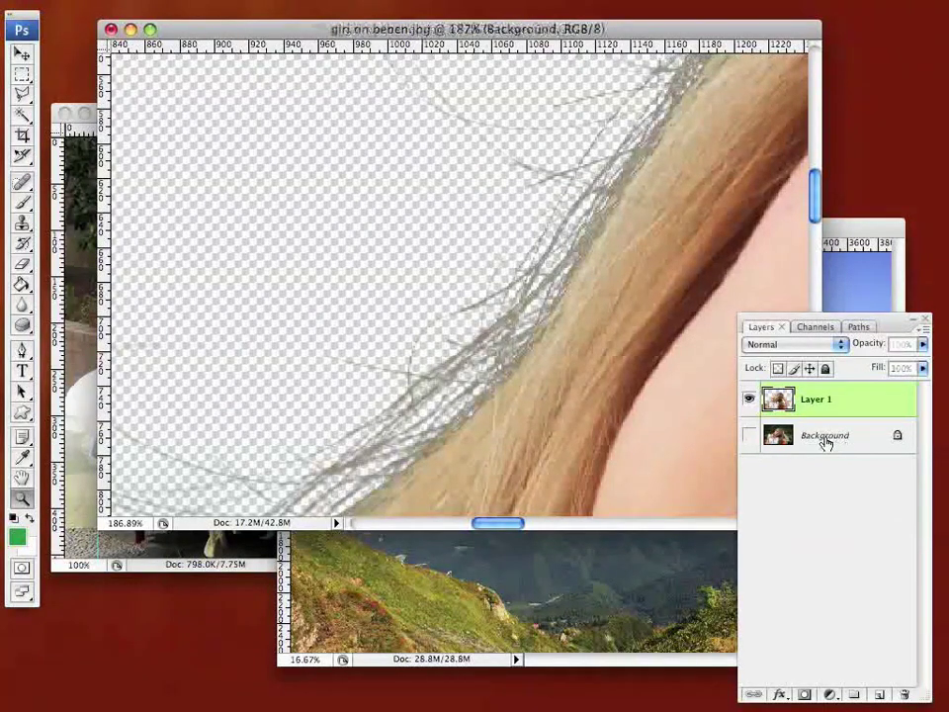
{"action": "left_click", "coordinate": [879, 695]}
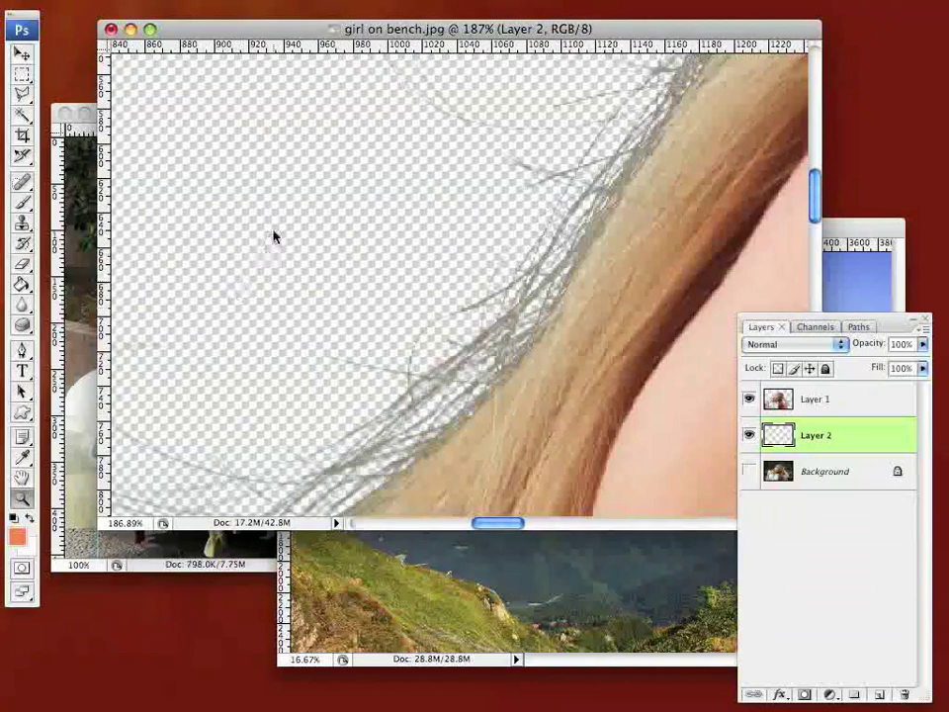
Step: Fill the empty layer behind the girl with the orange foreground color using the Paint Bucket
{"action": "left_click", "coordinate": [21, 285]}
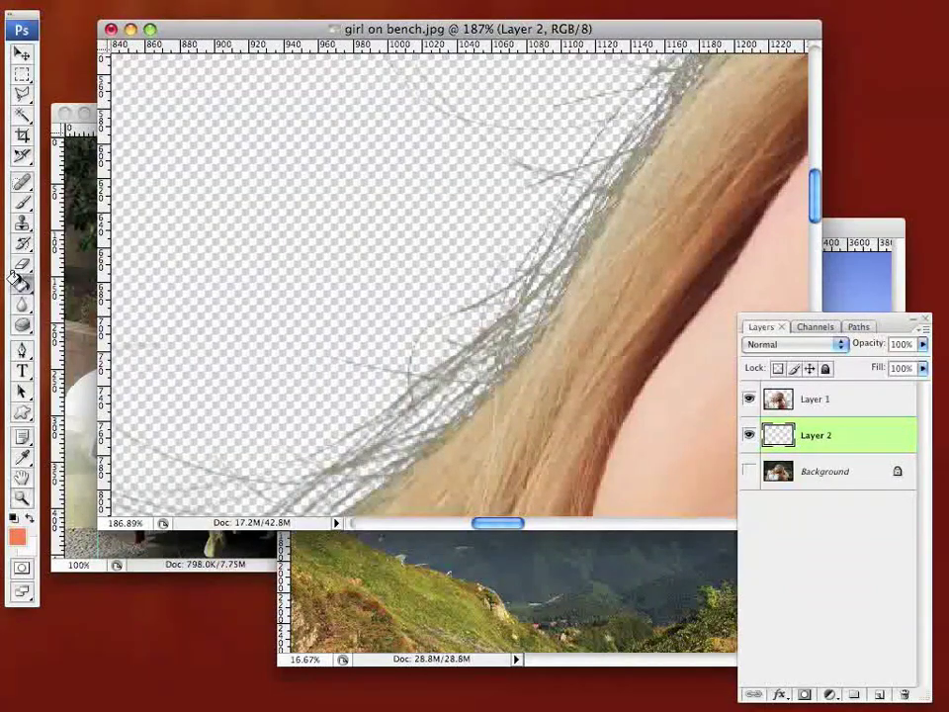
{"action": "left_click", "coordinate": [247, 221]}
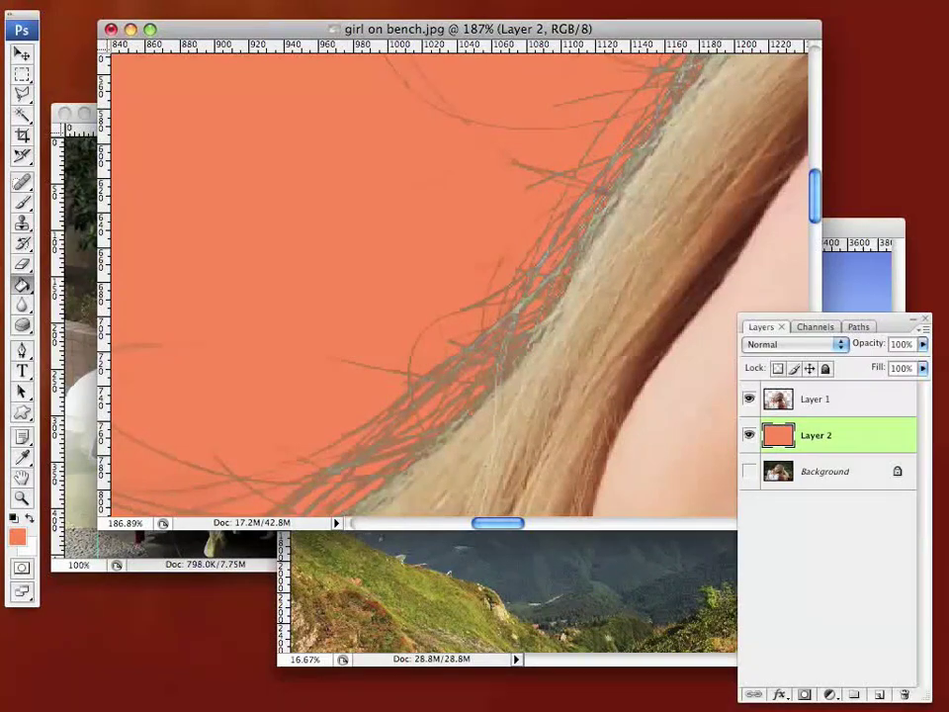
Step: Examine the girl's fine hair strands against the orange fill, from beside the face up to the crown, for leftover background color
{"action": "scroll", "coordinate": [459, 284], "scroll_direction": "right", "scroll_amount": 10}
{"action": "scroll", "coordinate": [459, 283], "scroll_direction": "up", "scroll_amount": 7}
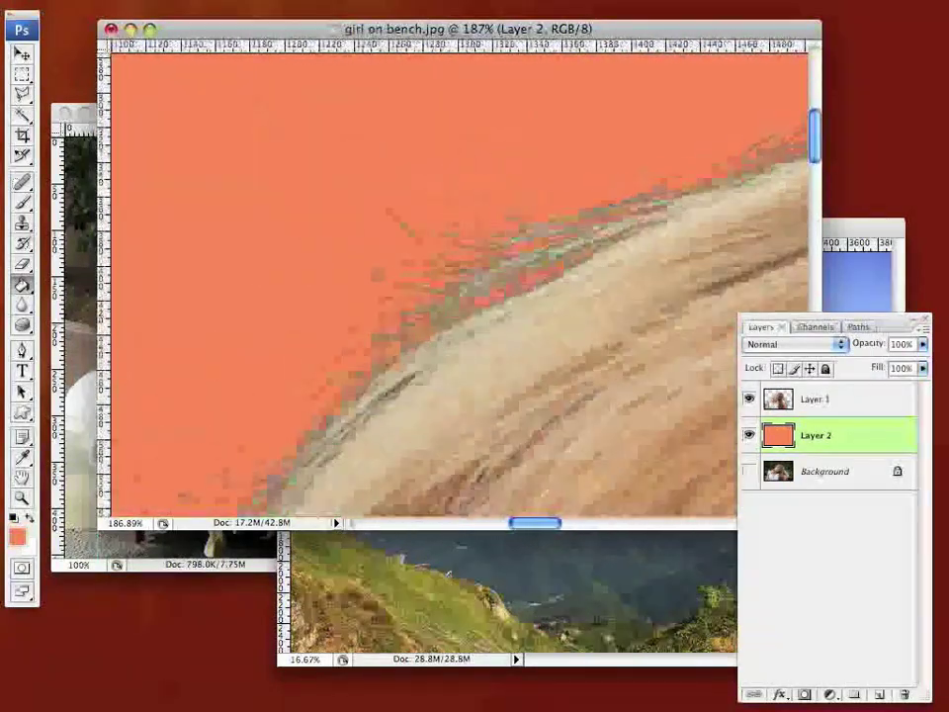
{"action": "scroll", "coordinate": [458, 284], "scroll_direction": "right", "scroll_amount": 4}
{"action": "scroll", "coordinate": [459, 284], "scroll_direction": "down", "scroll_amount": 3}
{"action": "scroll", "coordinate": [458, 284], "scroll_direction": "left", "scroll_amount": 12}
{"action": "scroll", "coordinate": [458, 284], "scroll_direction": "up", "scroll_amount": 4}
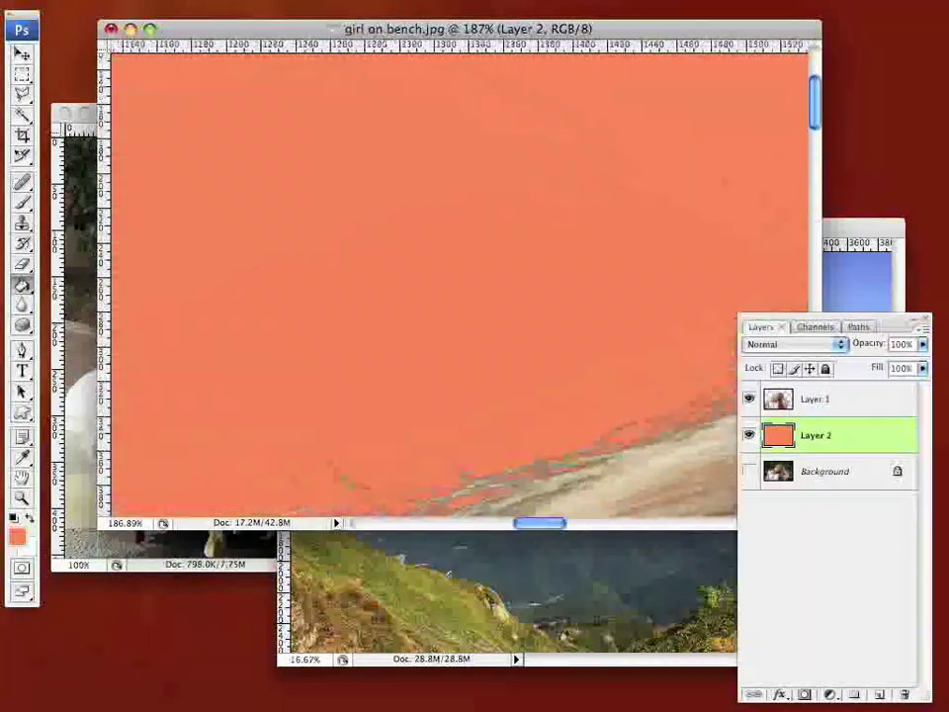
{"action": "scroll", "coordinate": [459, 284], "scroll_direction": "down", "scroll_amount": 10}
{"action": "scroll", "coordinate": [620, 332], "scroll_direction": "left", "scroll_amount": 3}
{"action": "scroll", "coordinate": [621, 333], "scroll_direction": "down", "scroll_amount": 2}
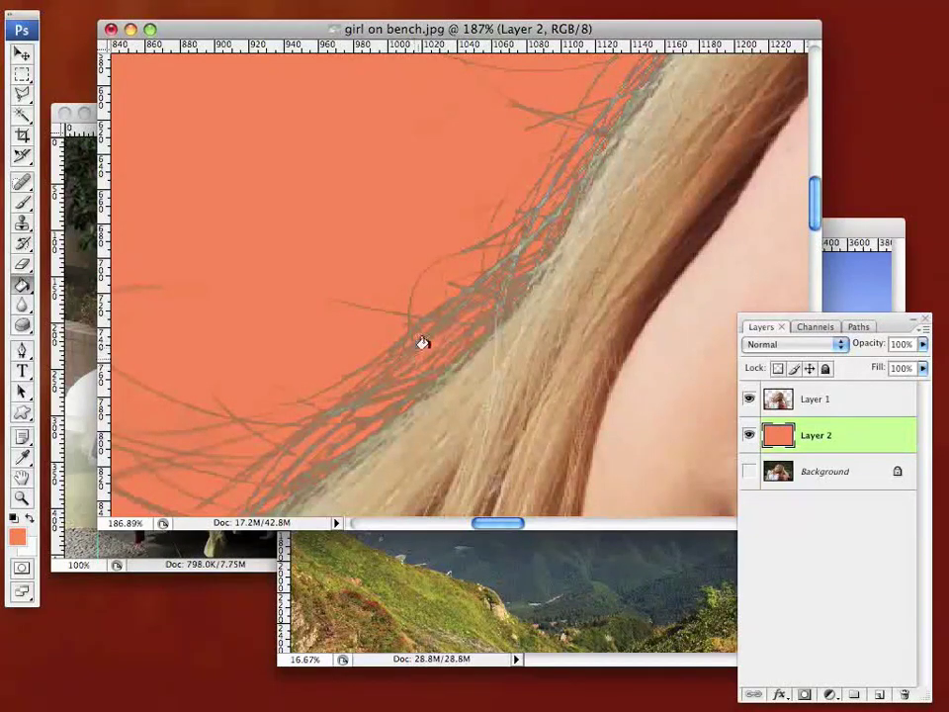
{"action": "scroll", "coordinate": [455, 286], "scroll_direction": "right", "scroll_amount": 3}
{"action": "scroll", "coordinate": [455, 287], "scroll_direction": "up", "scroll_amount": 2}
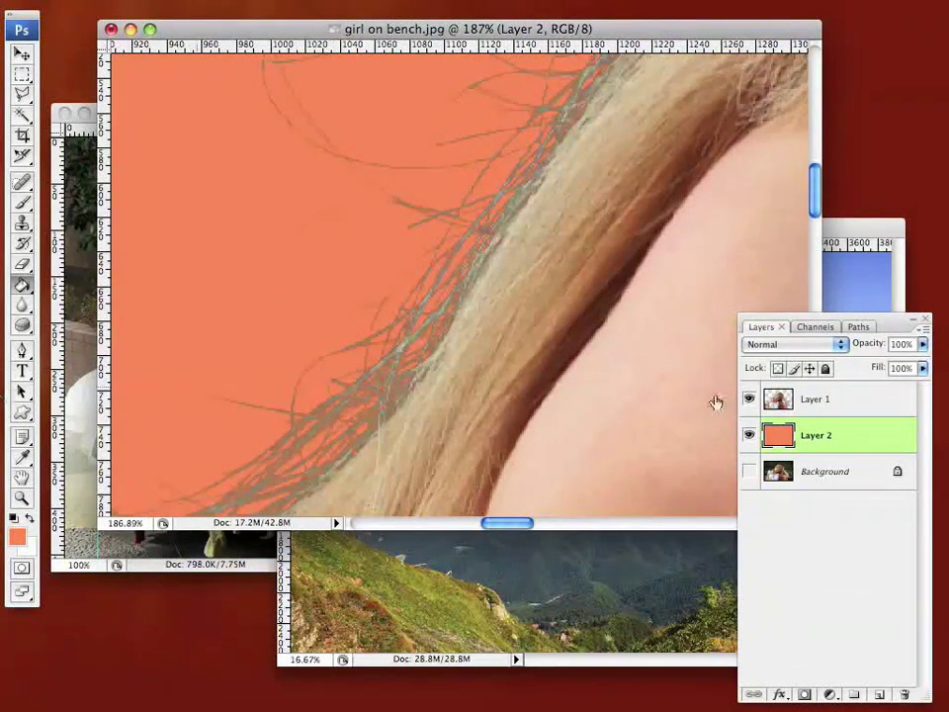
Step: Lock Layer 1's transparent pixels and clone clean blonde hair over the gray strands beside the face with the Clone Stamp
{"action": "left_click", "coordinate": [845, 396]}
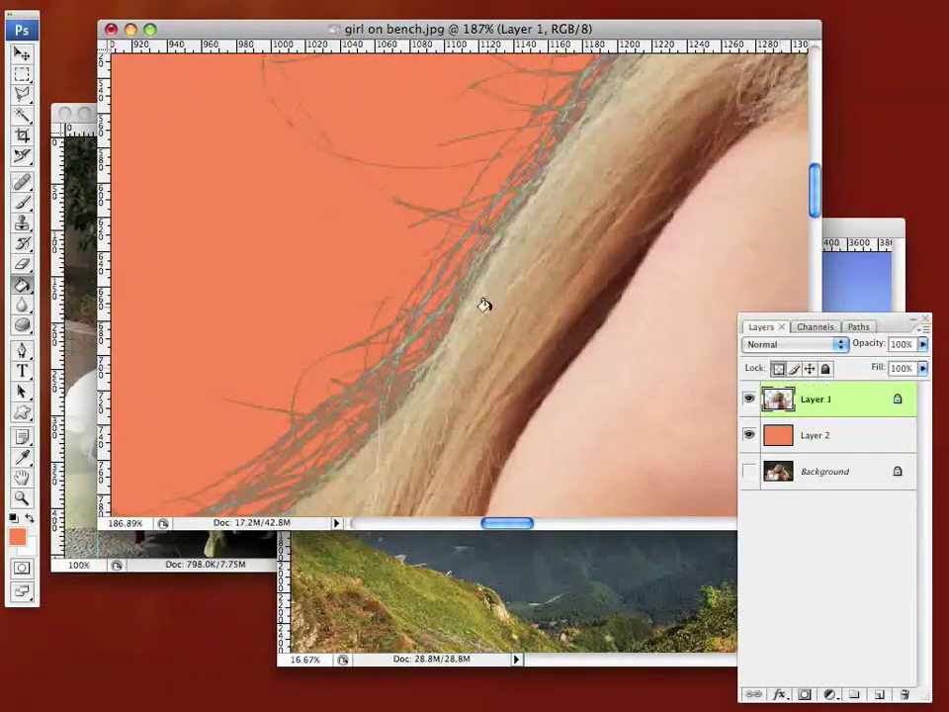
{"action": "left_click", "coordinate": [23, 224]}
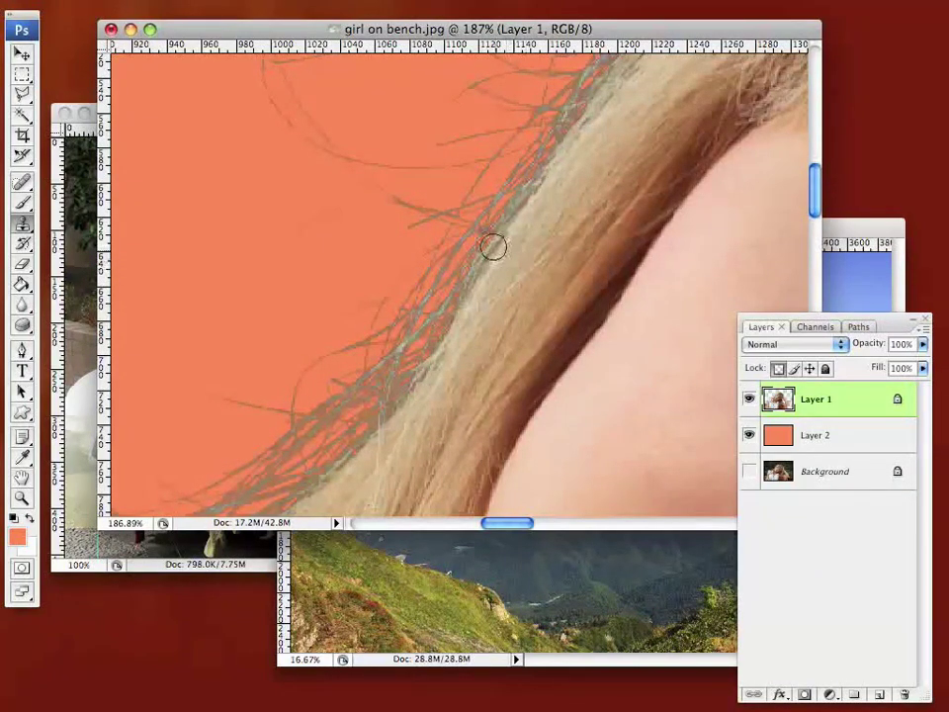
{"action": "mouse_move", "coordinate": [491, 246]}
{"action": "left_mouse_down"}
{"action": "mouse_move", "coordinate": [456, 323]}
{"action": "mouse_move", "coordinate": [469, 272]}
{"action": "mouse_move", "coordinate": [522, 205]}
{"action": "mouse_move", "coordinate": [536, 155]}
{"action": "mouse_move", "coordinate": [451, 267]}
{"action": "mouse_move", "coordinate": [455, 255]}
{"action": "mouse_move", "coordinate": [431, 304]}
{"action": "mouse_move", "coordinate": [433, 256]}
{"action": "mouse_move", "coordinate": [413, 291]}
{"action": "mouse_move", "coordinate": [469, 287]}
{"action": "mouse_move", "coordinate": [464, 307]}
{"action": "mouse_move", "coordinate": [388, 409]}
{"action": "mouse_move", "coordinate": [418, 382]}
{"action": "mouse_move", "coordinate": [427, 315]}
{"action": "mouse_move", "coordinate": [380, 363]}
{"action": "mouse_move", "coordinate": [417, 302]}
{"action": "mouse_move", "coordinate": [358, 338]}
{"action": "left_mouse_up"}
{"action": "mouse_move", "coordinate": [433, 315]}
{"action": "left_mouse_down"}
{"action": "mouse_move", "coordinate": [390, 349]}
{"action": "mouse_move", "coordinate": [393, 367]}
{"action": "mouse_move", "coordinate": [466, 324]}
{"action": "mouse_move", "coordinate": [420, 387]}
{"action": "mouse_move", "coordinate": [338, 459]}
{"action": "mouse_move", "coordinate": [384, 394]}
{"action": "mouse_move", "coordinate": [329, 454]}
{"action": "mouse_move", "coordinate": [380, 384]}
{"action": "mouse_move", "coordinate": [308, 415]}
{"action": "mouse_move", "coordinate": [387, 365]}
{"action": "left_mouse_up"}
{"action": "left_click_drag", "start_coordinate": [335, 400], "coordinate": [316, 421]}
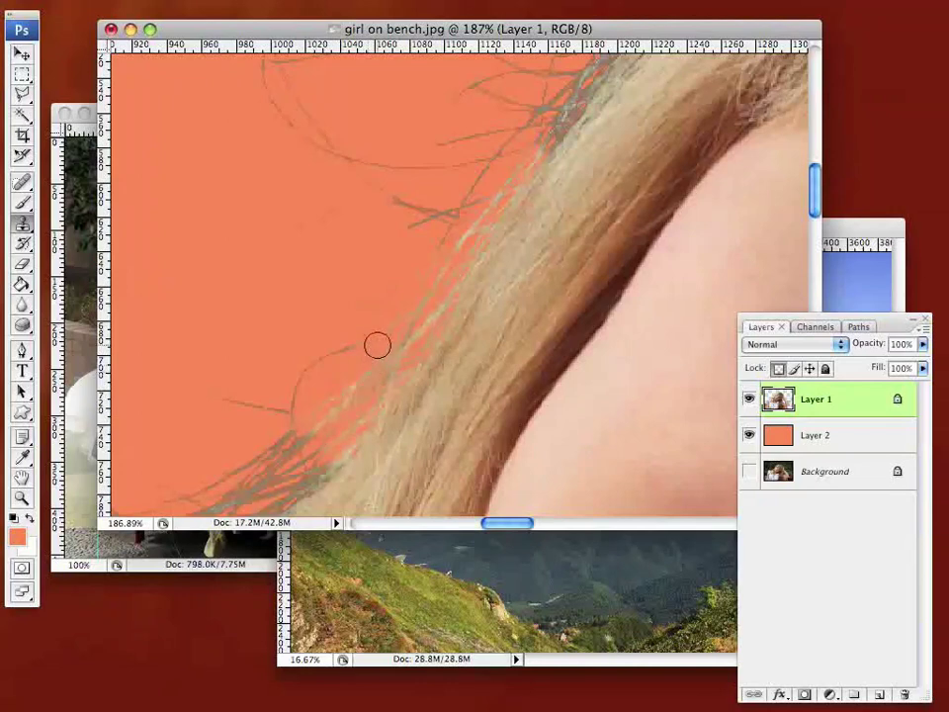
{"action": "left_click", "coordinate": [436, 377], "text": "alt"}
{"action": "mouse_move", "coordinate": [346, 341]}
{"action": "left_mouse_down"}
{"action": "mouse_move", "coordinate": [291, 395]}
{"action": "mouse_move", "coordinate": [293, 415]}
{"action": "mouse_move", "coordinate": [331, 377]}
{"action": "mouse_move", "coordinate": [425, 323]}
{"action": "left_mouse_up"}
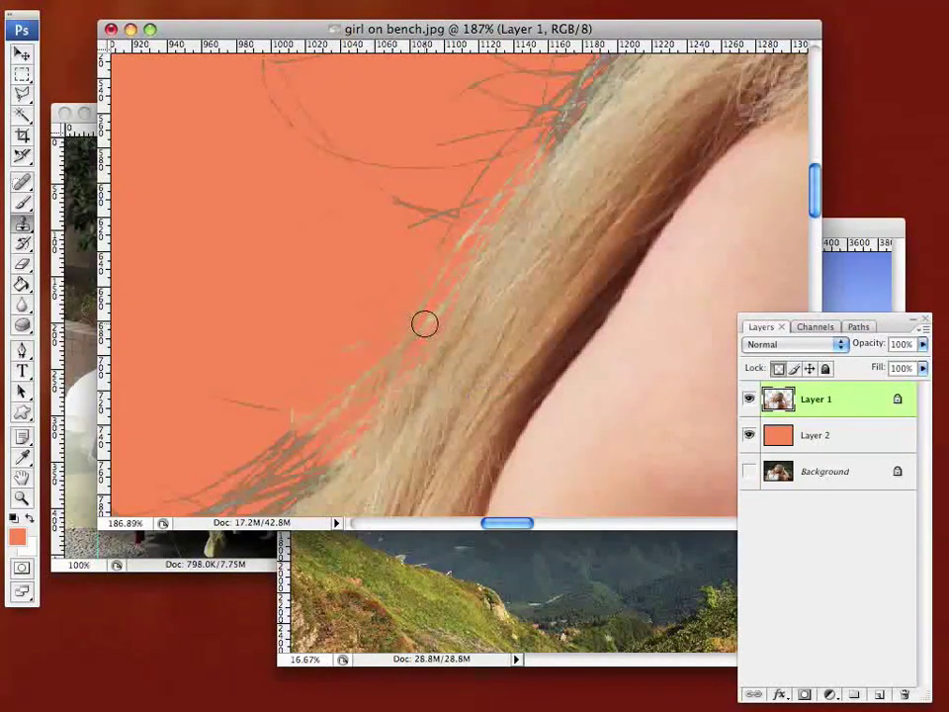
{"action": "mouse_move", "coordinate": [476, 184]}
{"action": "left_mouse_down"}
{"action": "mouse_move", "coordinate": [444, 234]}
{"action": "mouse_move", "coordinate": [399, 208]}
{"action": "mouse_move", "coordinate": [471, 211]}
{"action": "mouse_move", "coordinate": [550, 155]}
{"action": "mouse_move", "coordinate": [553, 142]}
{"action": "mouse_move", "coordinate": [493, 212]}
{"action": "mouse_move", "coordinate": [486, 188]}
{"action": "mouse_move", "coordinate": [424, 233]}
{"action": "mouse_move", "coordinate": [444, 204]}
{"action": "left_mouse_up"}
Step: Sample a light blonde from the hair as the foreground color and set a soft 90 px brush with 0% hardness
{"action": "scroll", "coordinate": [663, 135], "scroll_direction": "up", "scroll_amount": 5}
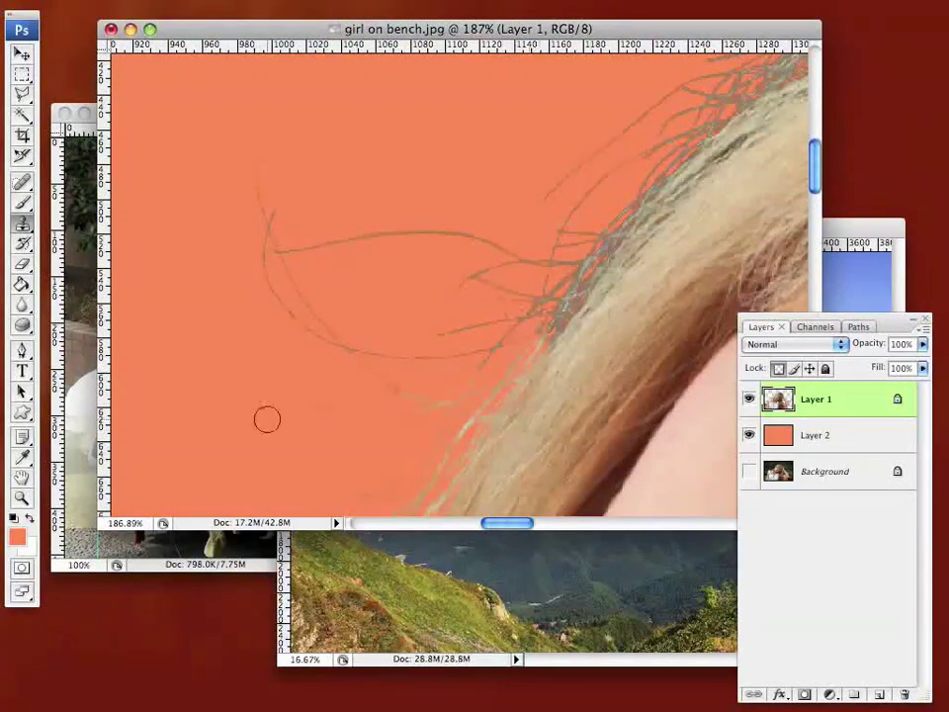
{"action": "left_click", "coordinate": [24, 458]}
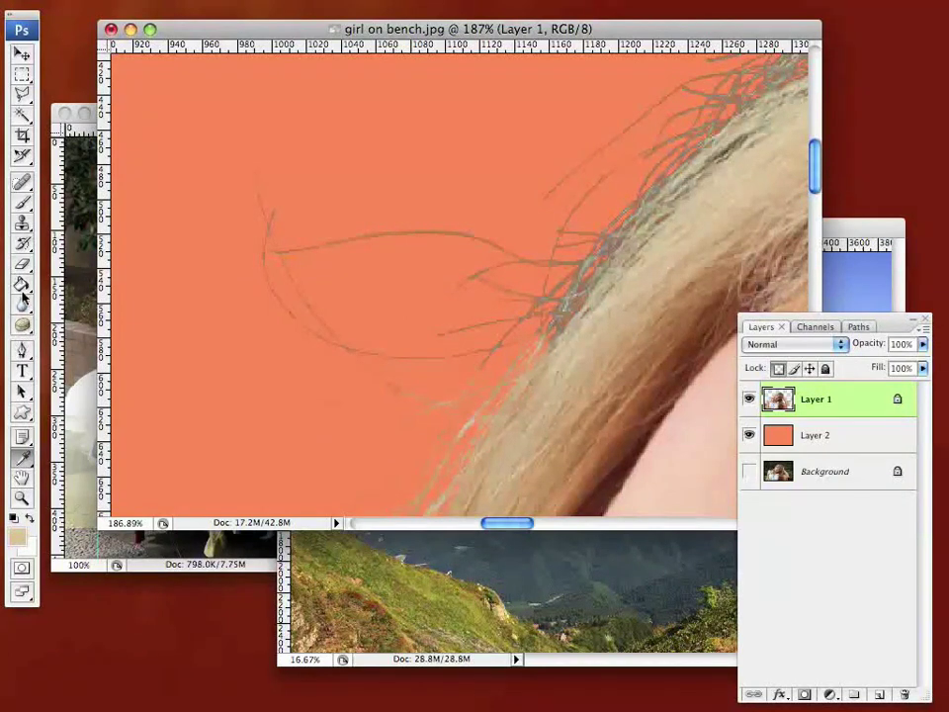
{"action": "left_click", "coordinate": [22, 205]}
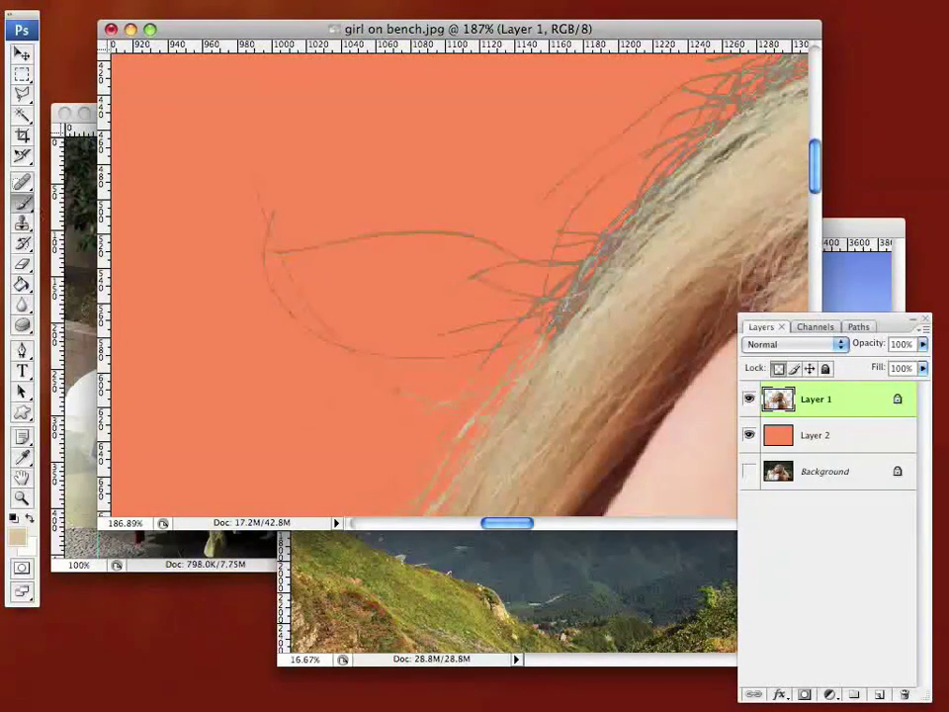
{"action": "key", "text": "bracketleft"}
{"action": "key", "text": "bracketleft"}
{"action": "key", "text": "bracketleft"}
{"action": "key", "text": "bracketleft"}
{"action": "key", "text": "bracketleft"}
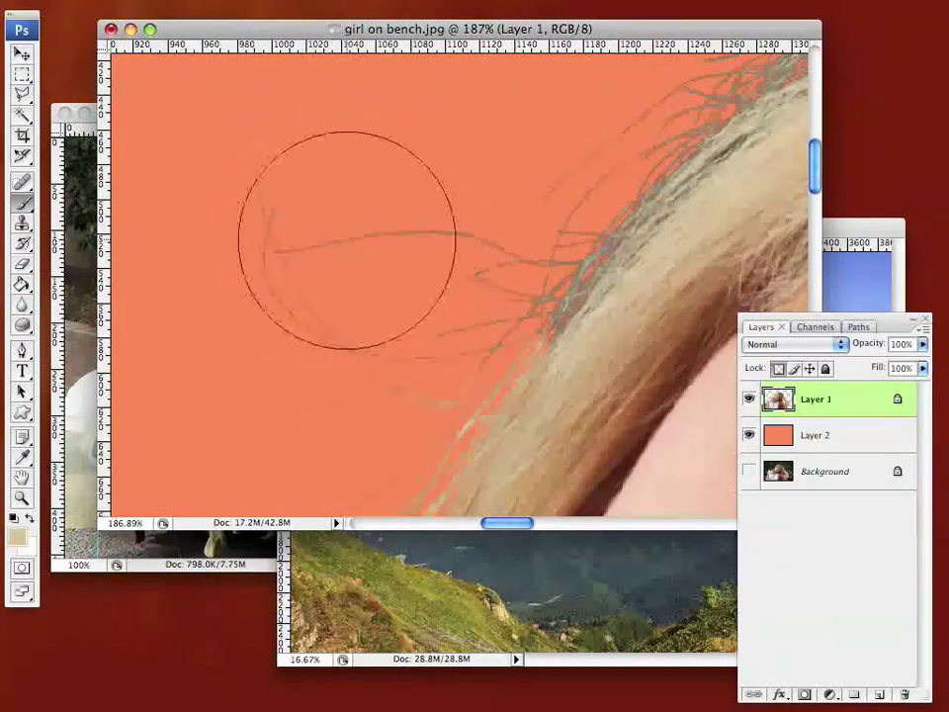
{"action": "right_click", "coordinate": [400, 131]}
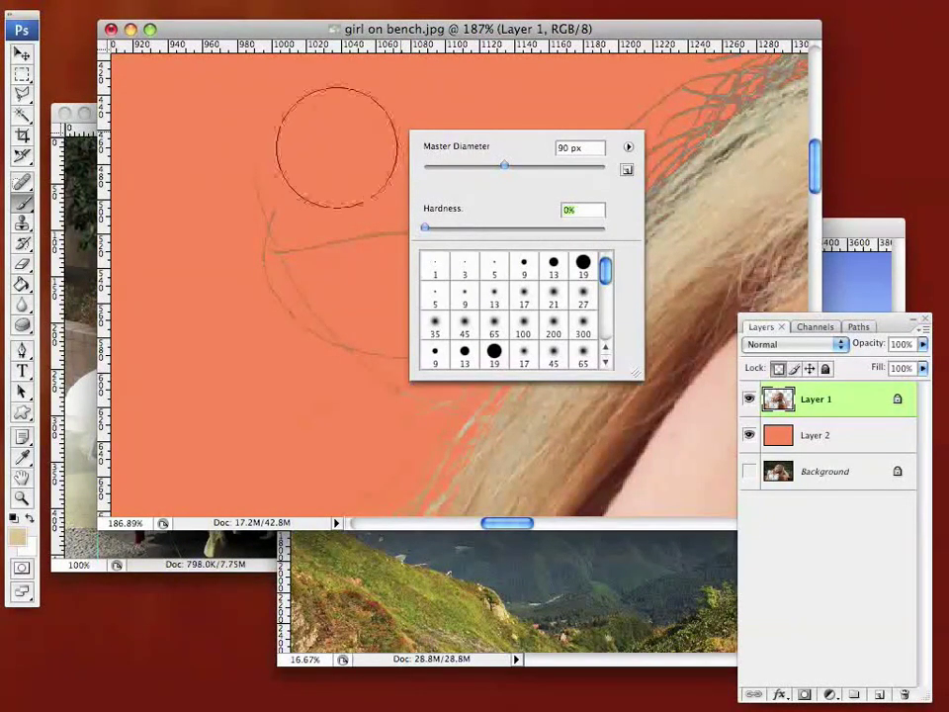
Step: Paint the sampled blonde over the gray stray strands from beside the face up to the crown
{"action": "mouse_move", "coordinate": [337, 148]}
{"action": "left_mouse_down"}
{"action": "mouse_move", "coordinate": [278, 217]}
{"action": "mouse_move", "coordinate": [309, 187]}
{"action": "mouse_move", "coordinate": [256, 286]}
{"action": "left_mouse_up"}
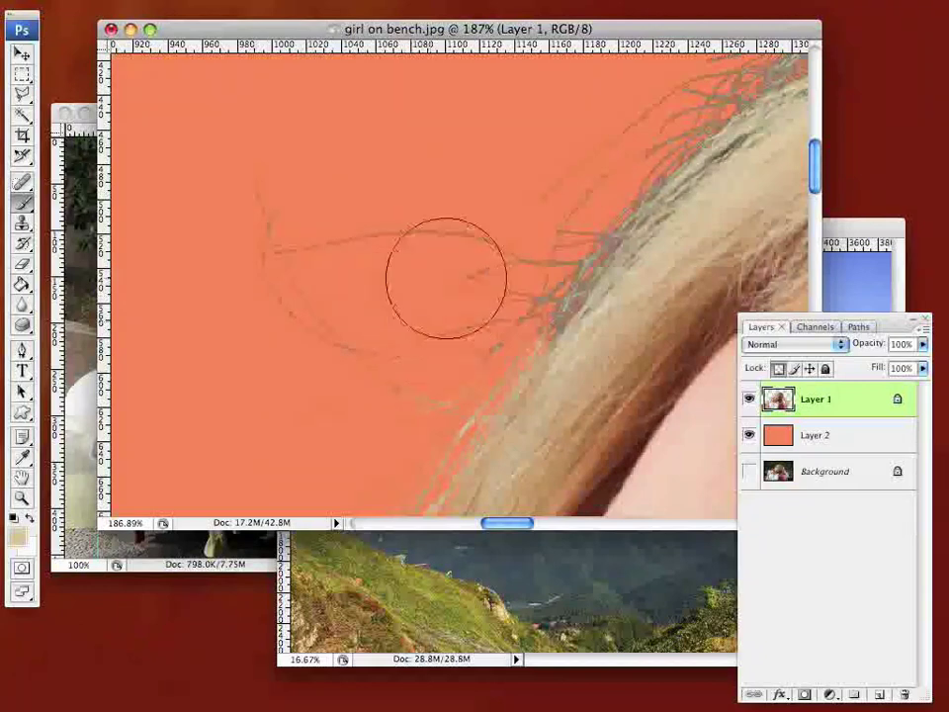
{"action": "mouse_move", "coordinate": [601, 224]}
{"action": "left_mouse_down"}
{"action": "mouse_move", "coordinate": [571, 211]}
{"action": "mouse_move", "coordinate": [488, 347]}
{"action": "left_mouse_up"}
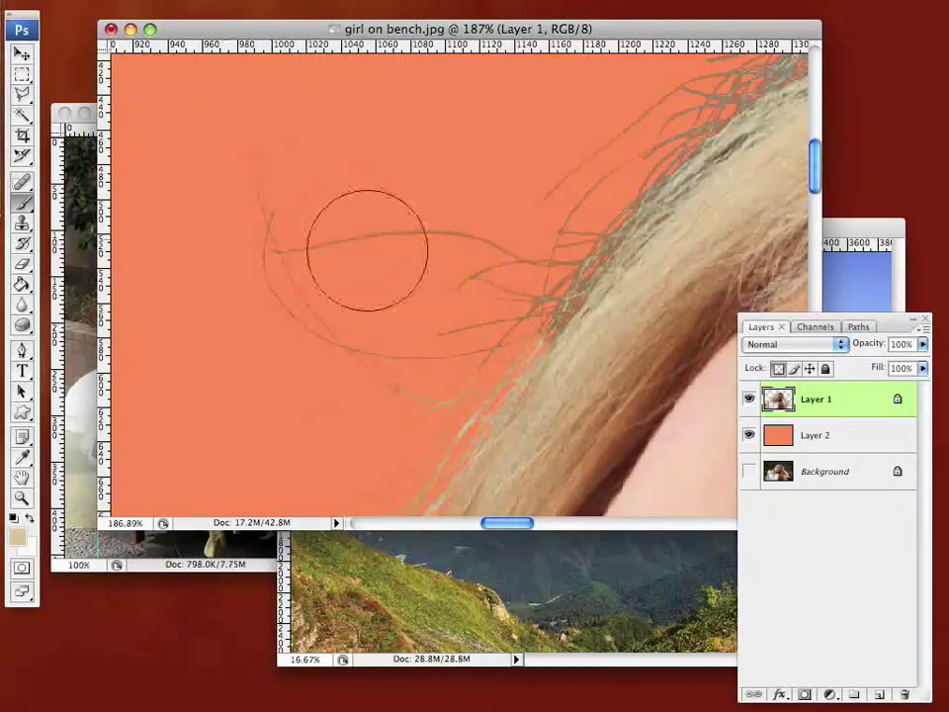
{"action": "mouse_move", "coordinate": [367, 248]}
{"action": "left_mouse_down"}
{"action": "mouse_move", "coordinate": [303, 249]}
{"action": "mouse_move", "coordinate": [217, 332]}
{"action": "mouse_move", "coordinate": [349, 188]}
{"action": "mouse_move", "coordinate": [346, 279]}
{"action": "mouse_move", "coordinate": [410, 287]}
{"action": "mouse_move", "coordinate": [419, 332]}
{"action": "mouse_move", "coordinate": [395, 389]}
{"action": "mouse_move", "coordinate": [497, 293]}
{"action": "mouse_move", "coordinate": [625, 140]}
{"action": "mouse_move", "coordinate": [475, 335]}
{"action": "mouse_move", "coordinate": [485, 294]}
{"action": "mouse_move", "coordinate": [558, 155]}
{"action": "mouse_move", "coordinate": [651, 101]}
{"action": "mouse_move", "coordinate": [525, 230]}
{"action": "mouse_move", "coordinate": [453, 361]}
{"action": "mouse_move", "coordinate": [469, 327]}
{"action": "mouse_move", "coordinate": [424, 370]}
{"action": "left_mouse_up"}
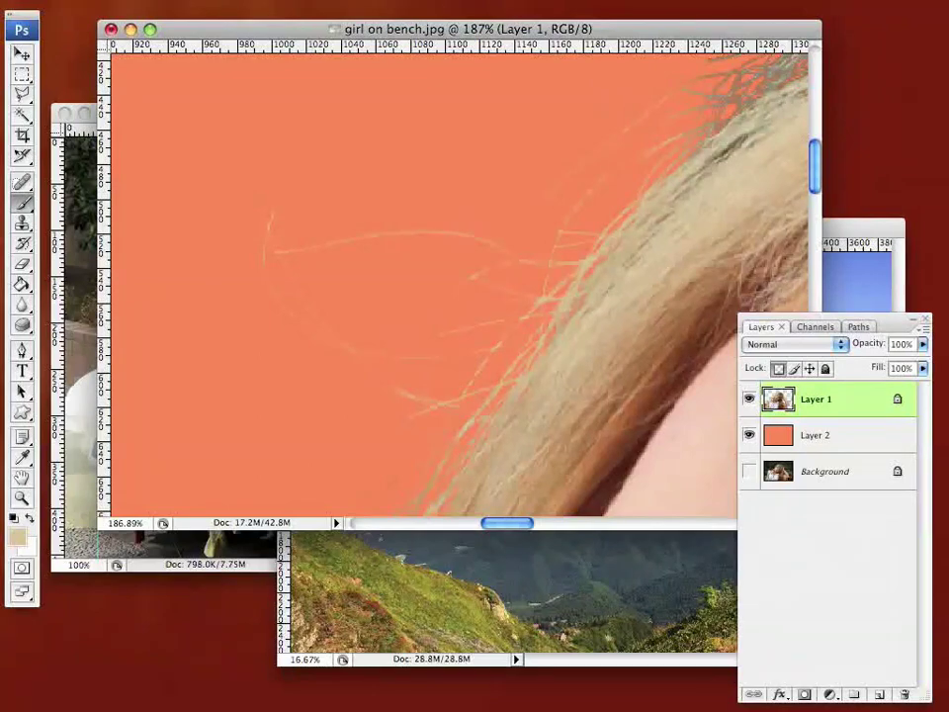
{"action": "left_click_drag", "start_coordinate": [798, 81], "coordinate": [507, 277]}
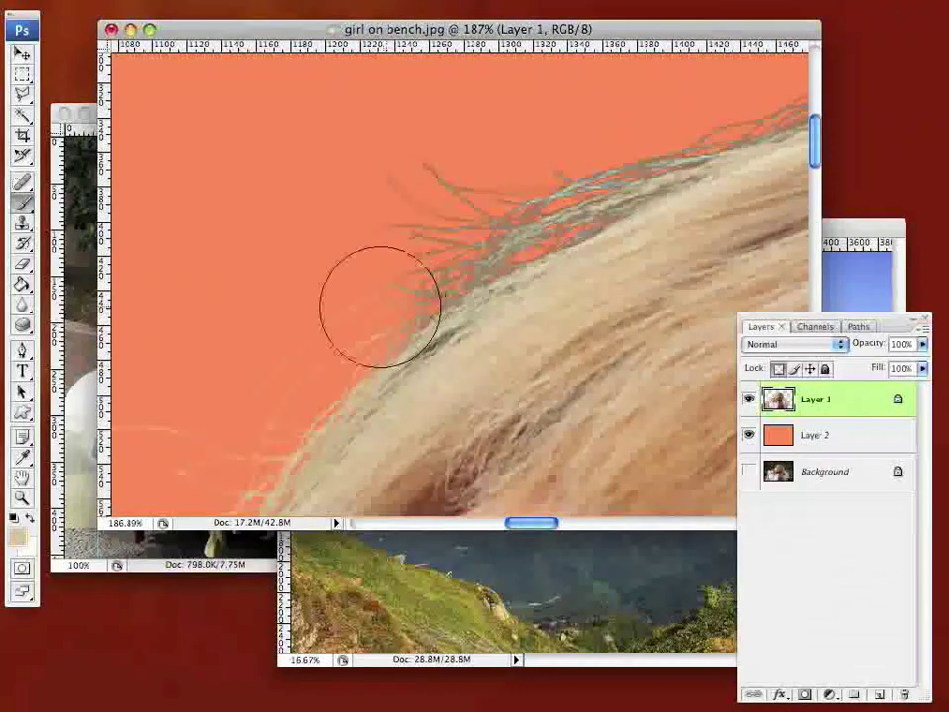
{"action": "mouse_move", "coordinate": [381, 306]}
{"action": "left_mouse_down"}
{"action": "mouse_move", "coordinate": [434, 246]}
{"action": "mouse_move", "coordinate": [519, 191]}
{"action": "mouse_move", "coordinate": [640, 169]}
{"action": "mouse_move", "coordinate": [454, 268]}
{"action": "mouse_move", "coordinate": [433, 183]}
{"action": "mouse_move", "coordinate": [316, 242]}
{"action": "mouse_move", "coordinate": [638, 150]}
{"action": "mouse_move", "coordinate": [683, 113]}
{"action": "mouse_move", "coordinate": [644, 122]}
{"action": "left_mouse_up"}
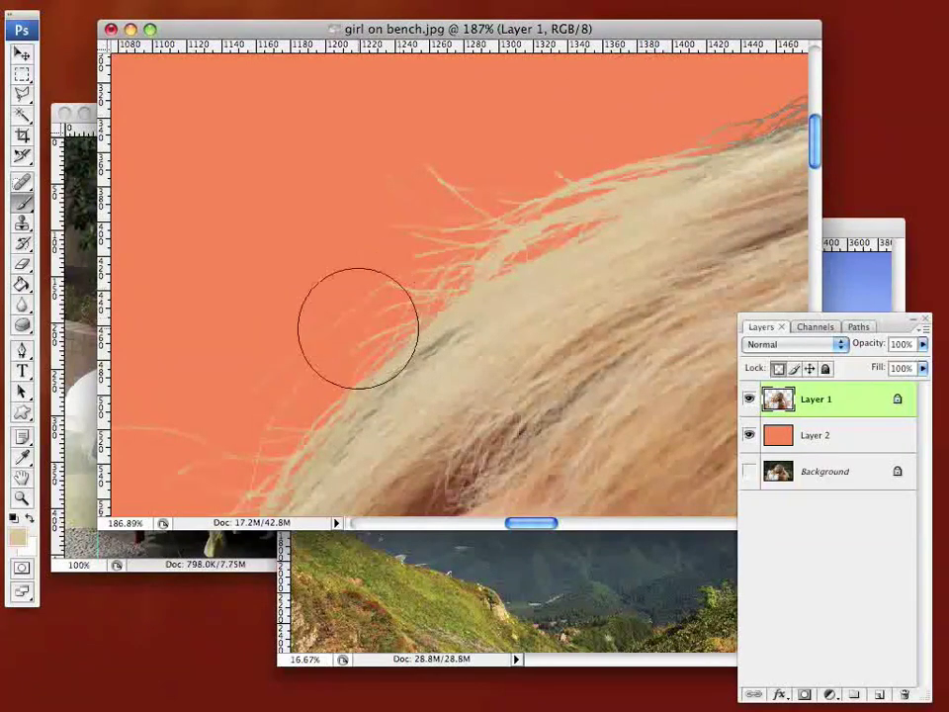
Step: Clone natural hair texture from inside the hair over the flat painted areas near the crown's edge
{"action": "left_click", "coordinate": [22, 222]}
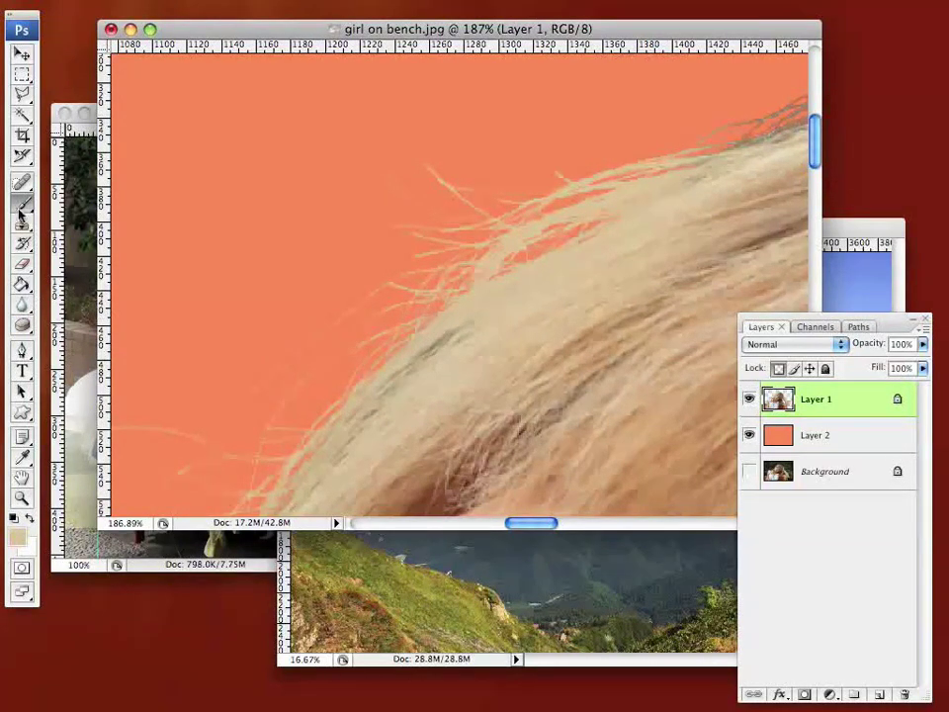
{"action": "left_click", "coordinate": [644, 285], "text": "alt"}
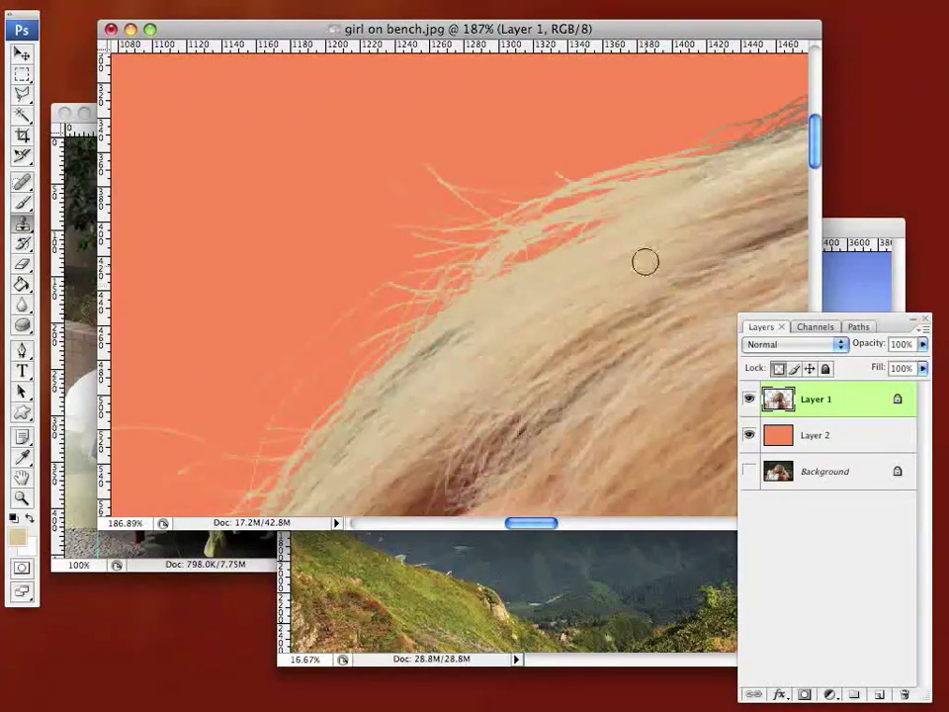
{"action": "mouse_move", "coordinate": [638, 231]}
{"action": "left_mouse_down"}
{"action": "mouse_move", "coordinate": [604, 243]}
{"action": "mouse_move", "coordinate": [485, 336]}
{"action": "left_mouse_up"}
{"action": "mouse_move", "coordinate": [681, 221]}
{"action": "left_mouse_down"}
{"action": "mouse_move", "coordinate": [562, 213]}
{"action": "mouse_move", "coordinate": [609, 187]}
{"action": "mouse_move", "coordinate": [496, 251]}
{"action": "mouse_move", "coordinate": [638, 239]}
{"action": "mouse_move", "coordinate": [712, 199]}
{"action": "mouse_move", "coordinate": [700, 201]}
{"action": "mouse_move", "coordinate": [786, 137]}
{"action": "left_mouse_up"}
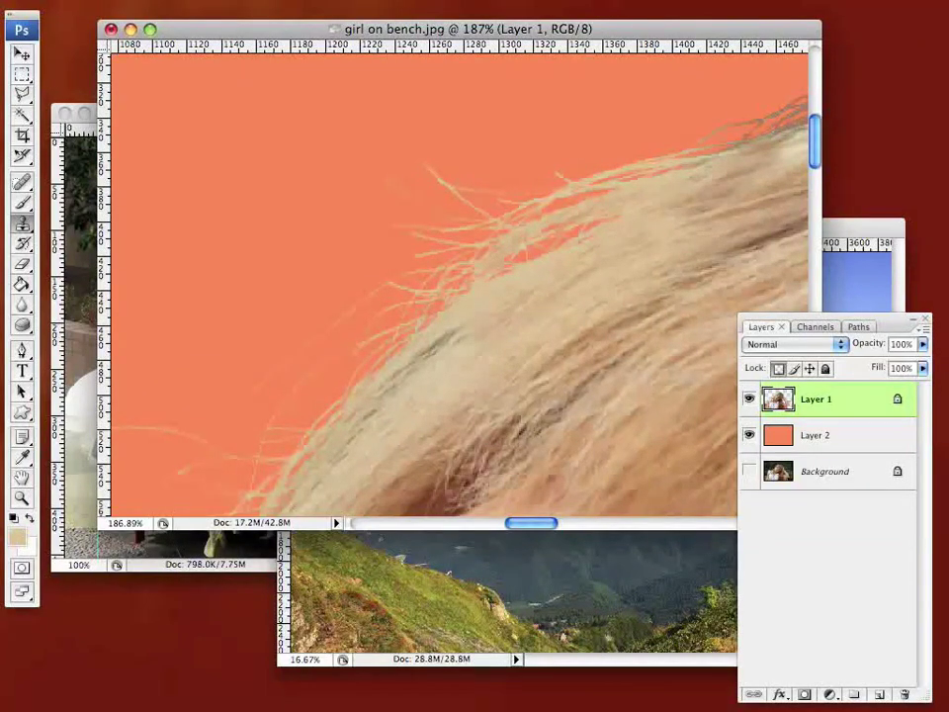
Step: Examine the recolored hair edge around the crown and face, toggling the orange layer's visibility for comparison
{"action": "left_click_drag", "start_coordinate": [722, 228], "coordinate": [218, 413]}
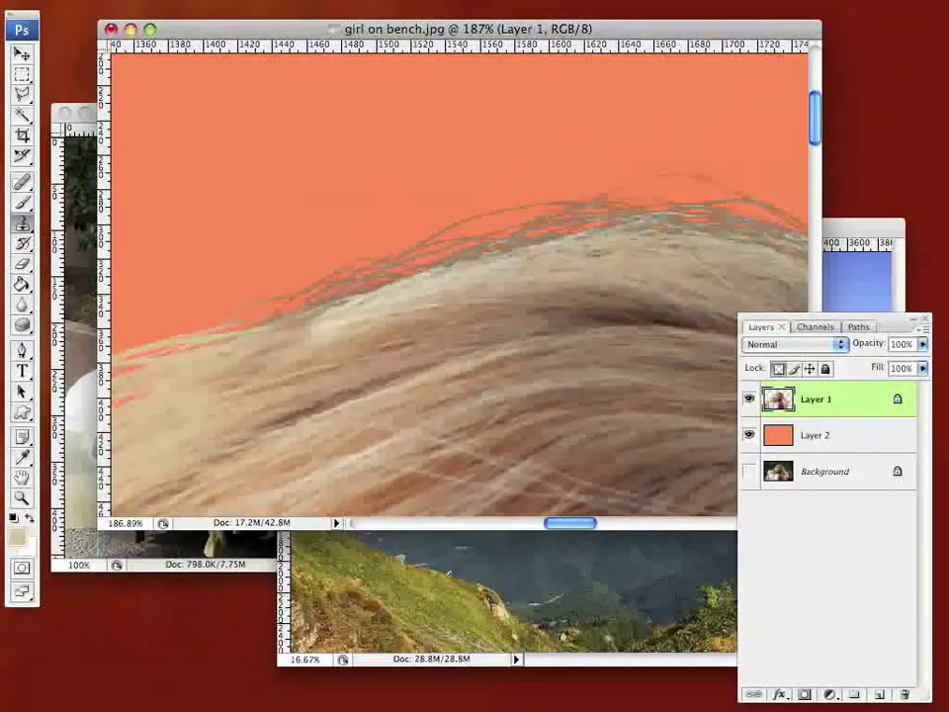
{"action": "scroll", "coordinate": [455, 287], "scroll_direction": "left", "scroll_amount": 10}
{"action": "scroll", "coordinate": [455, 287], "scroll_direction": "down", "scroll_amount": 5}
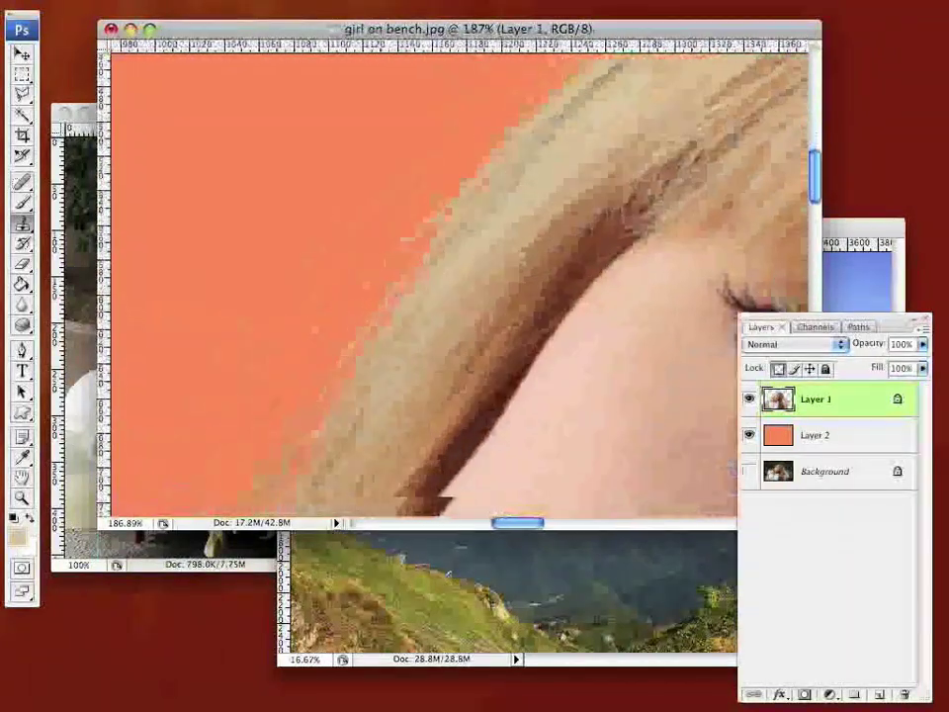
{"action": "scroll", "coordinate": [459, 285], "scroll_direction": "left", "scroll_amount": 3}
{"action": "scroll", "coordinate": [459, 285], "scroll_direction": "down", "scroll_amount": 2}
{"action": "scroll", "coordinate": [459, 284], "scroll_direction": "up", "scroll_amount": 6}
{"action": "scroll", "coordinate": [459, 285], "scroll_direction": "right", "scroll_amount": 4}
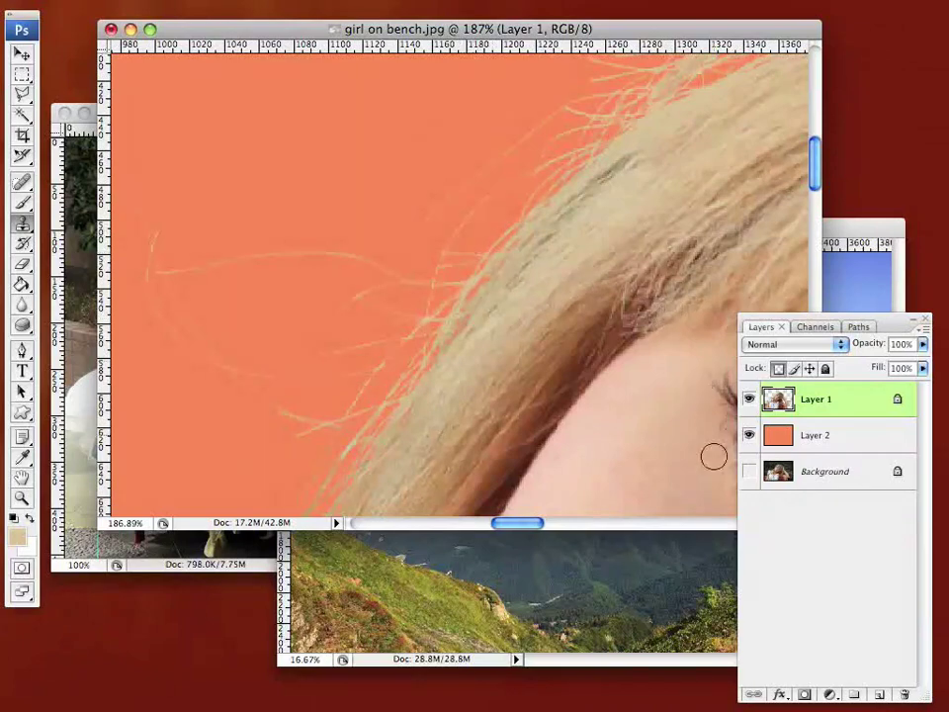
{"action": "left_click", "coordinate": [749, 436]}
{"action": "left_click", "coordinate": [749, 436]}
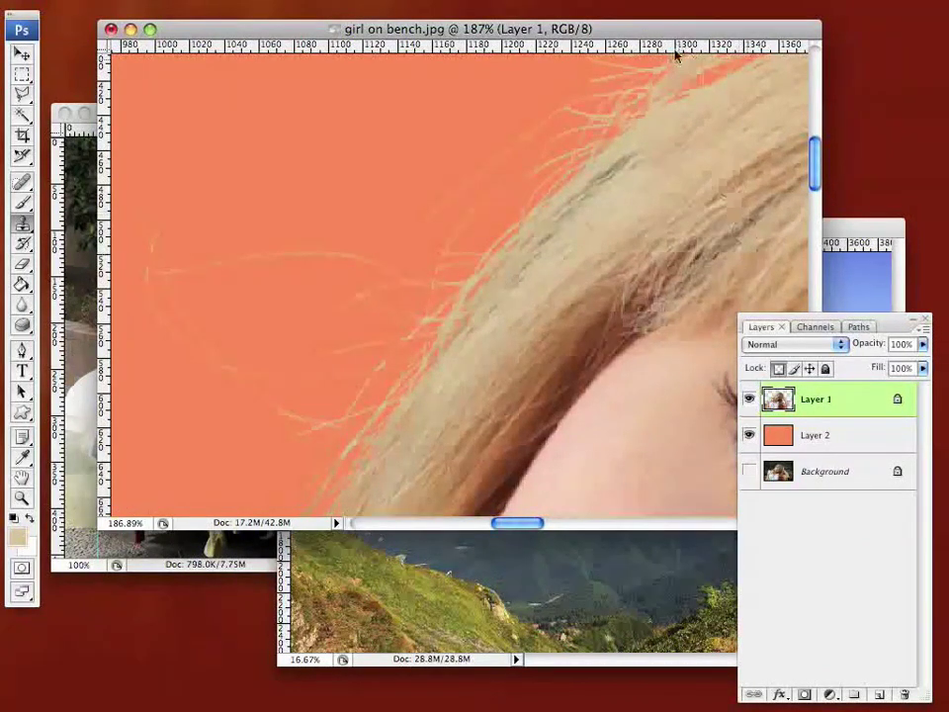
Step: Arrange the girl and mountains document windows so both are visible, and make girl on bench.jpg active
{"action": "left_click_drag", "start_coordinate": [678, 38], "coordinate": [624, 228]}
{"action": "left_click_drag", "start_coordinate": [784, 235], "coordinate": [597, 32]}
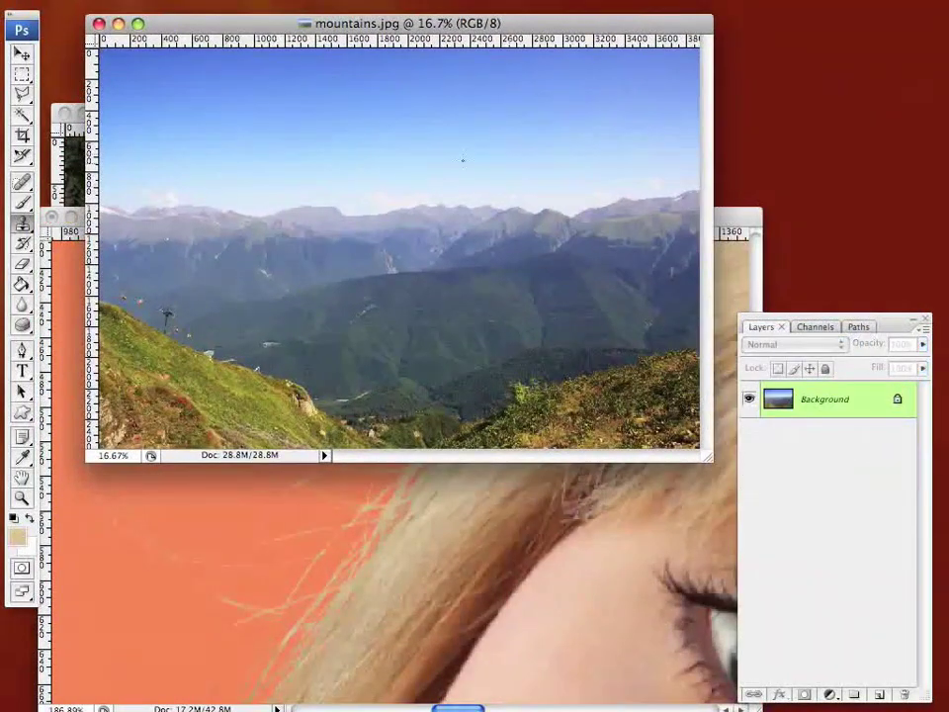
{"action": "left_click", "coordinate": [735, 216]}
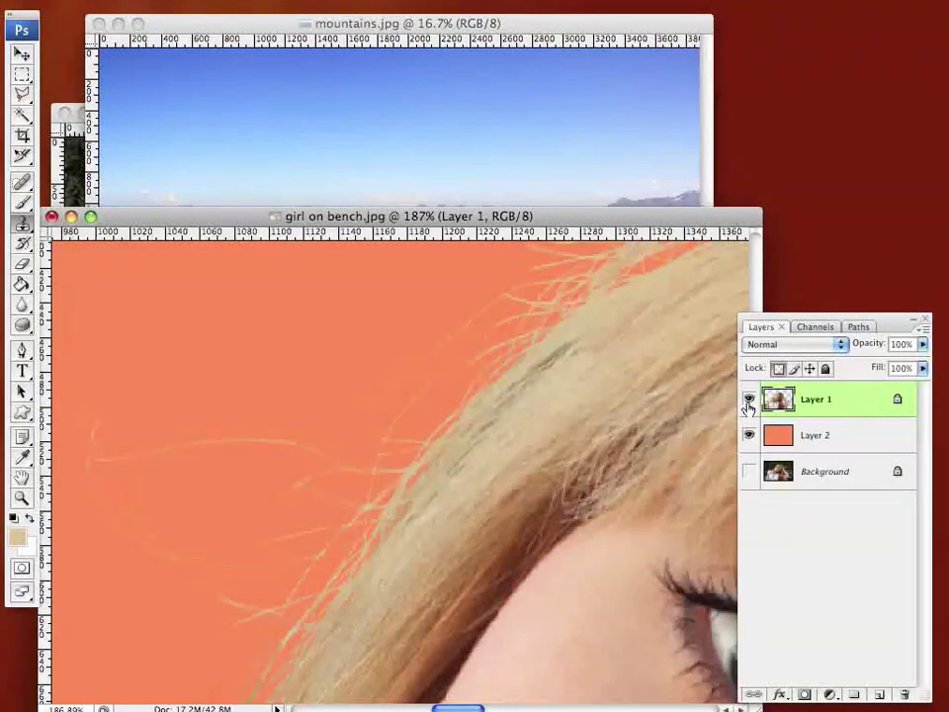
Step: Move the cut-out girl layer into mountains.jpg and position her in the lower left foreground of the landscape
{"action": "left_click", "coordinate": [17, 54]}
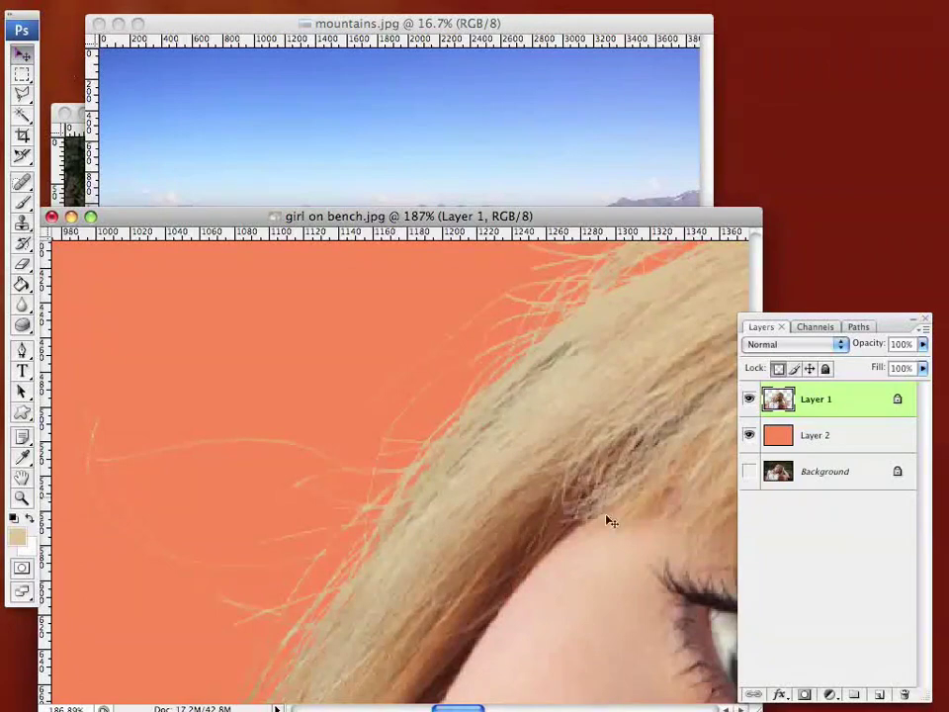
{"action": "left_click_drag", "start_coordinate": [485, 500], "coordinate": [430, 188]}
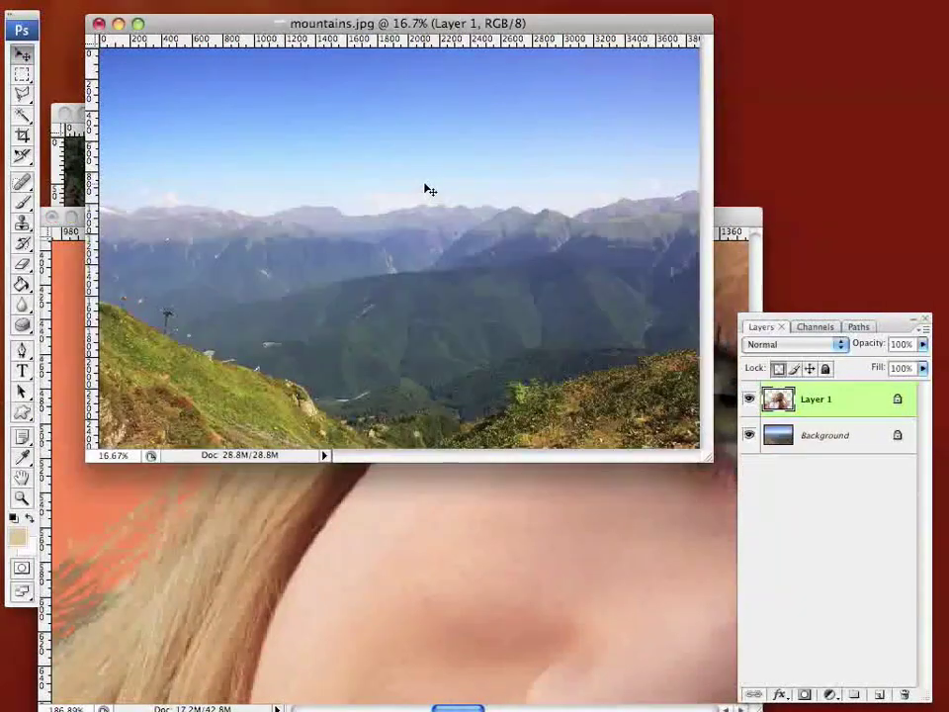
{"action": "left_click_drag", "start_coordinate": [428, 253], "coordinate": [363, 293]}
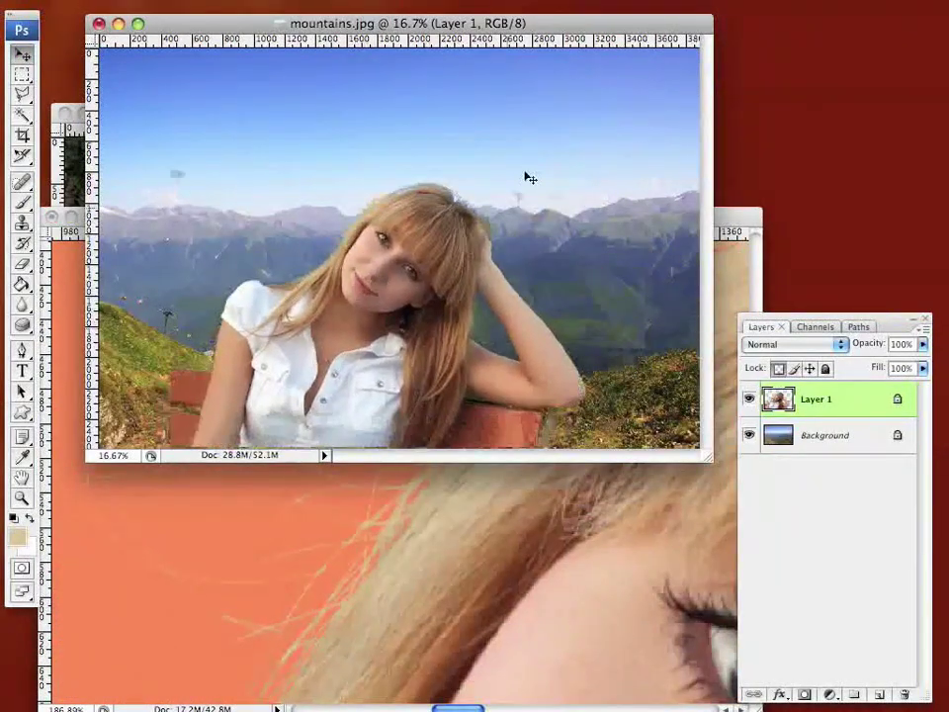
{"action": "left_click_drag", "start_coordinate": [412, 318], "coordinate": [325, 342]}
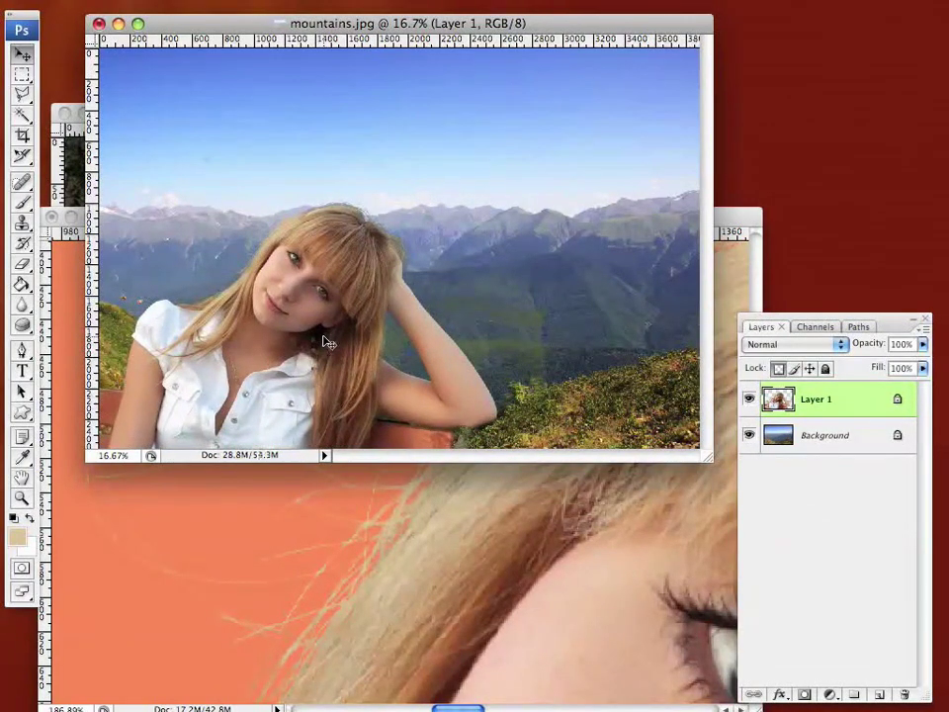
Step: Enlarge the mountains.jpg window and examine the girl's hair edges up close, from beside the raised hand over the crown to the forehead
{"action": "left_click", "coordinate": [23, 498]}
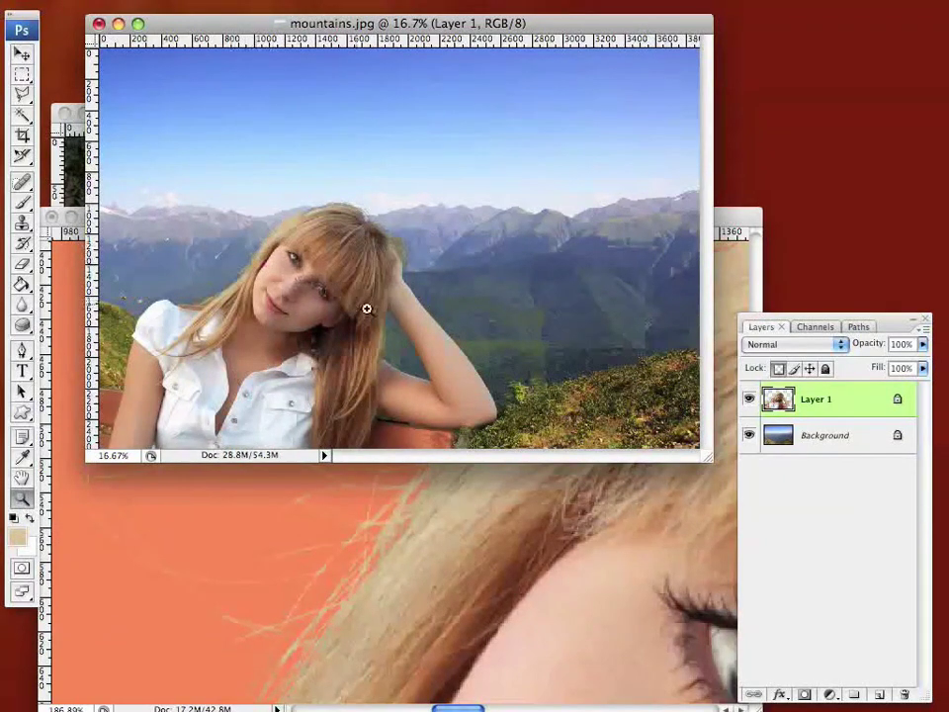
{"action": "left_click_drag", "start_coordinate": [375, 224], "coordinate": [427, 297]}
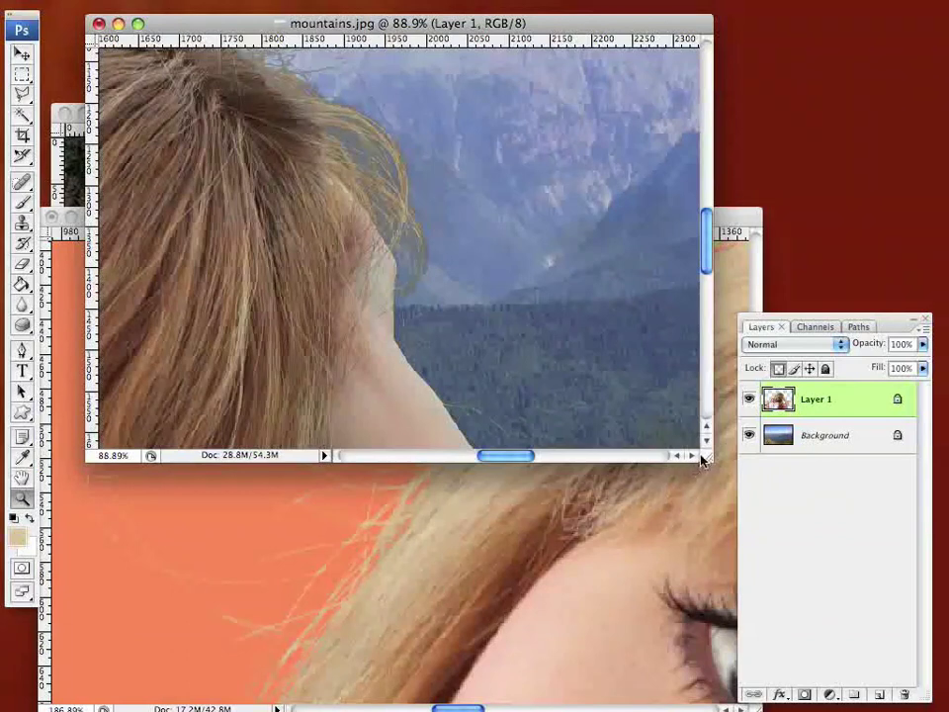
{"action": "left_click_drag", "start_coordinate": [700, 460], "coordinate": [882, 708]}
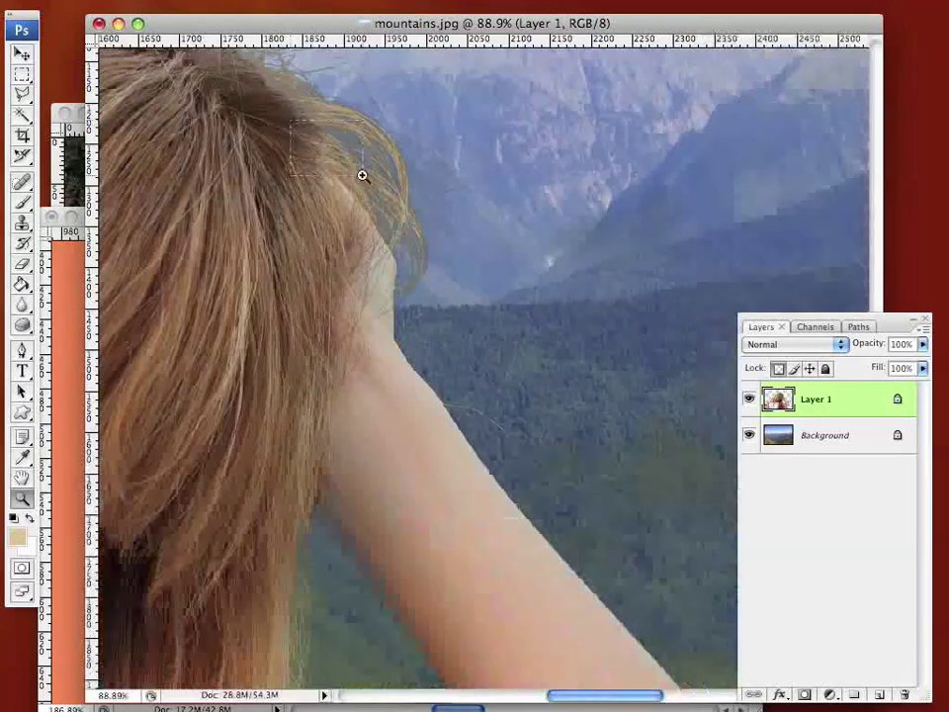
{"action": "left_click_drag", "start_coordinate": [391, 119], "coordinate": [484, 324]}
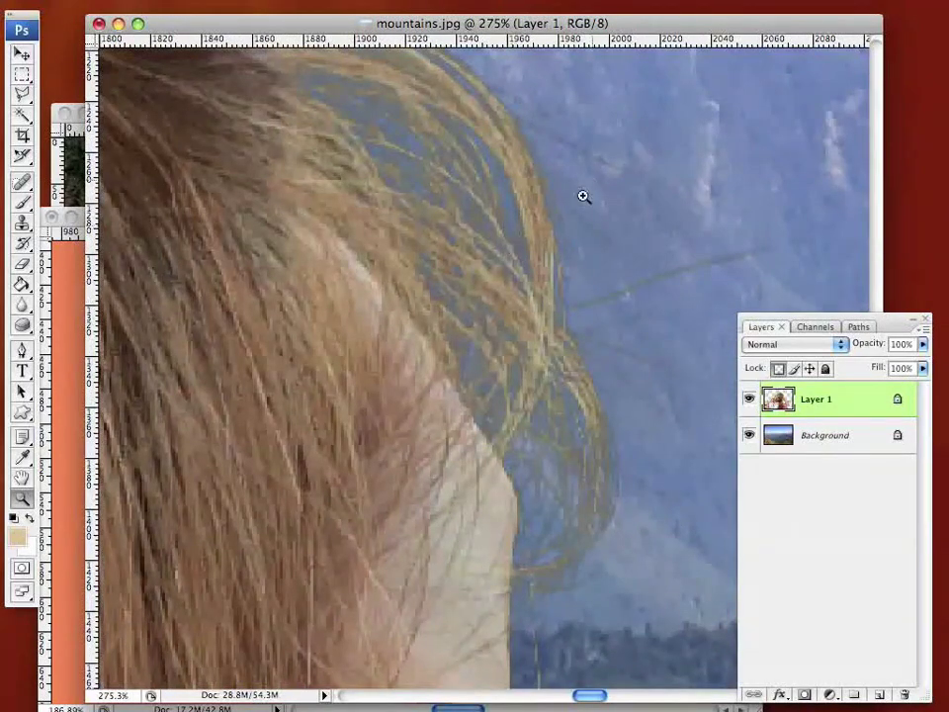
{"action": "scroll", "coordinate": [475, 366], "scroll_direction": "up", "scroll_amount": 10}
{"action": "scroll", "coordinate": [474, 365], "scroll_direction": "left", "scroll_amount": 10}
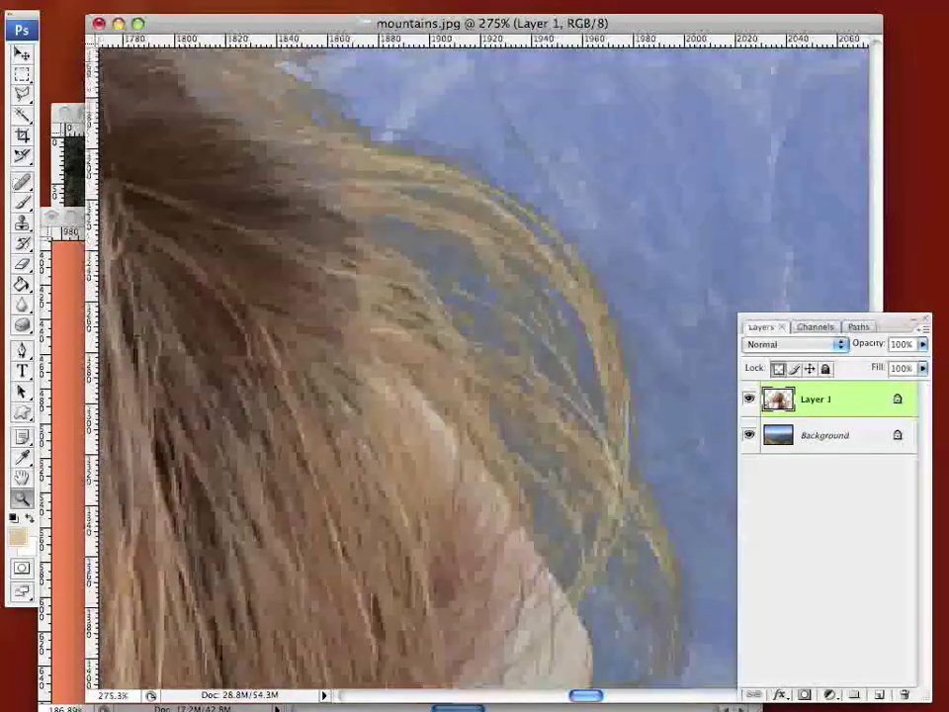
{"action": "scroll", "coordinate": [415, 366], "scroll_direction": "left", "scroll_amount": 15}
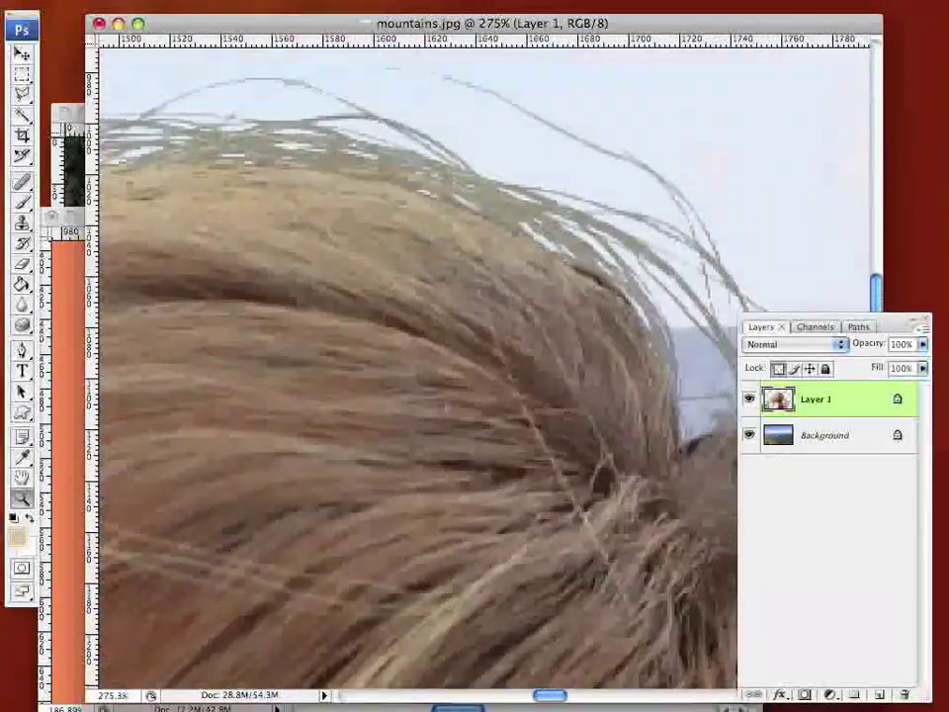
{"action": "scroll", "coordinate": [415, 366], "scroll_direction": "left", "scroll_amount": 10}
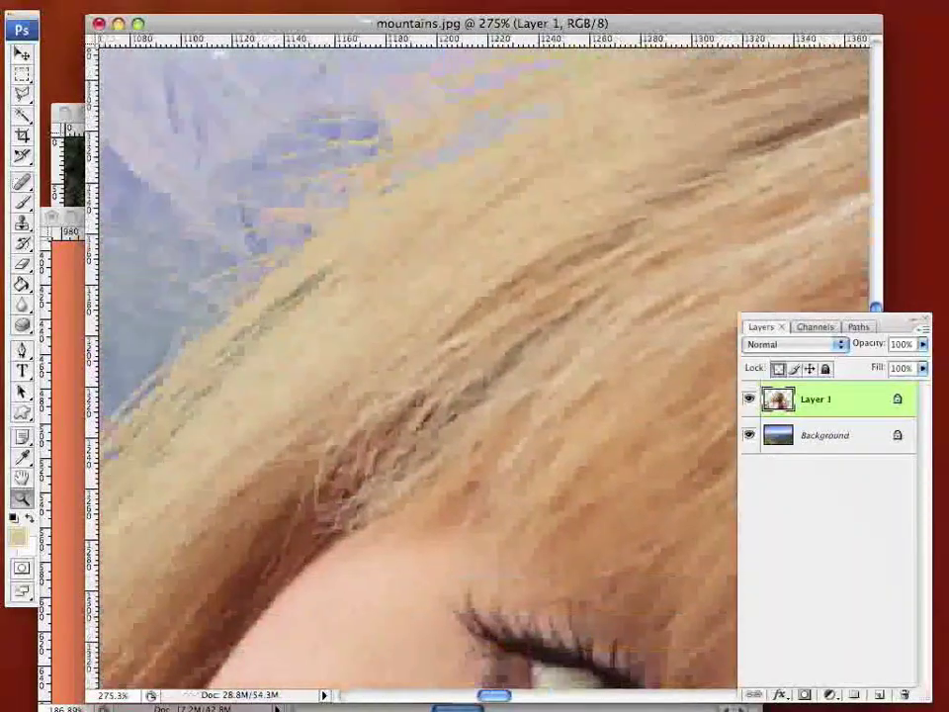
{"action": "scroll", "coordinate": [415, 366], "scroll_direction": "left", "scroll_amount": 3}
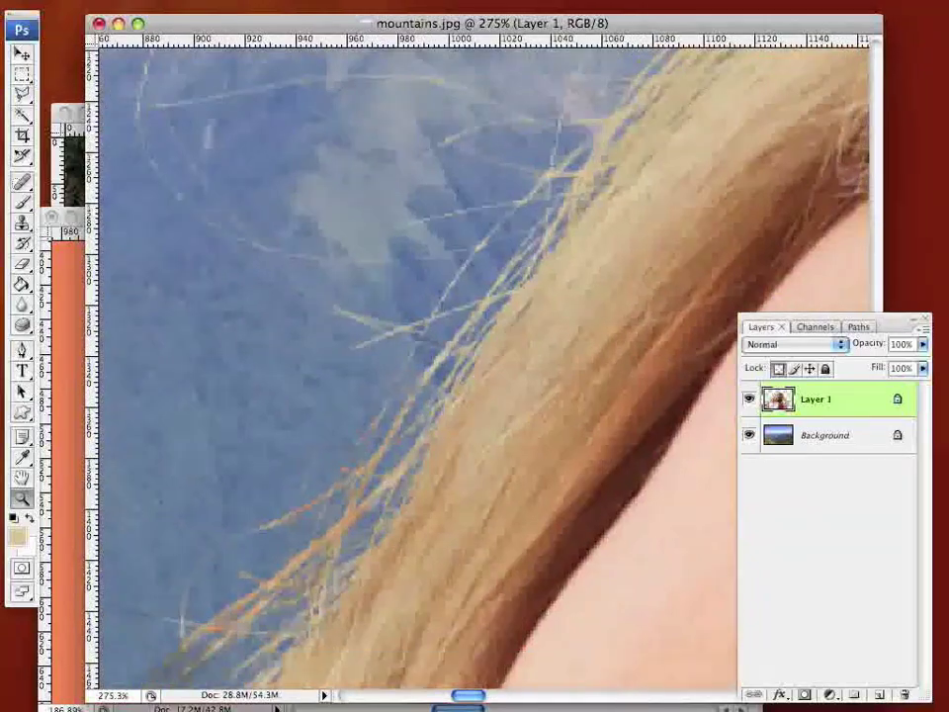
{"action": "scroll", "coordinate": [416, 366], "scroll_direction": "up", "scroll_amount": 2}
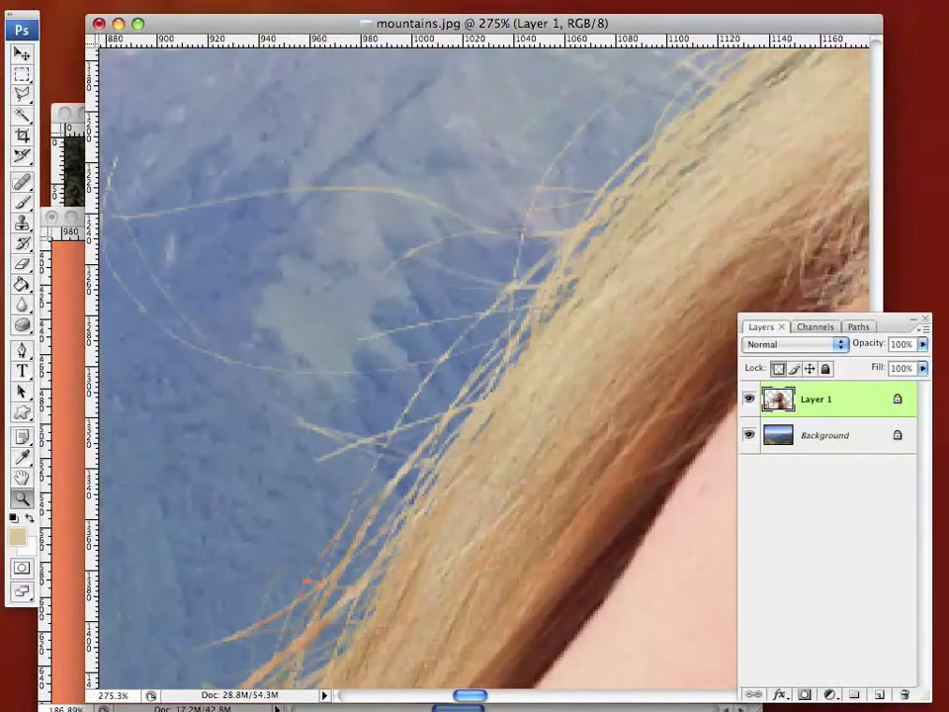
{"action": "scroll", "coordinate": [492, 380], "scroll_direction": "up", "scroll_amount": 2}
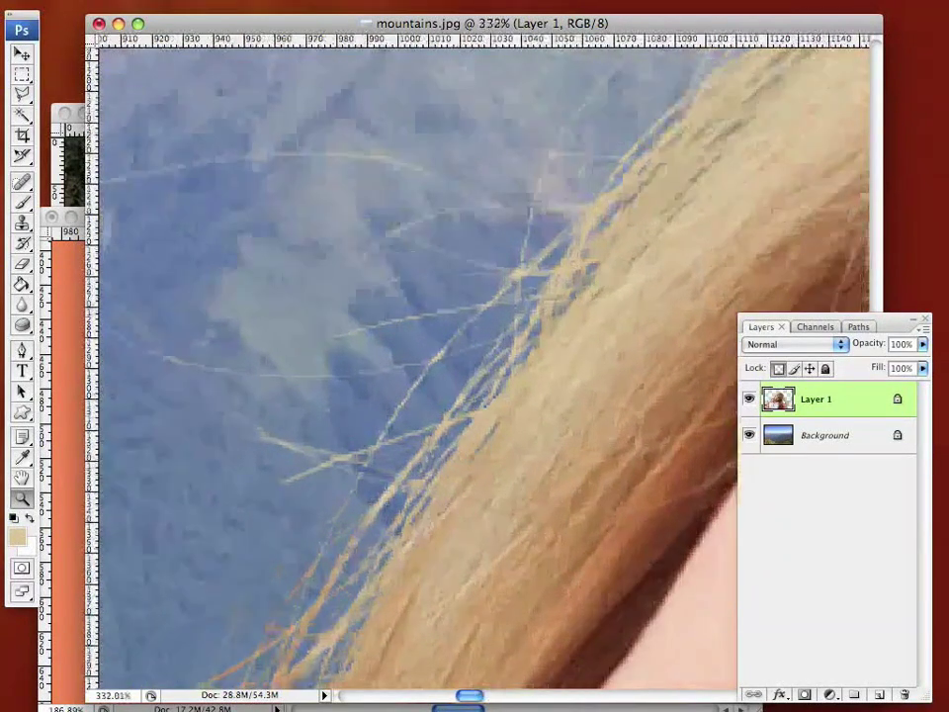
{"action": "scroll", "coordinate": [493, 381], "scroll_direction": "down", "scroll_amount": 6}
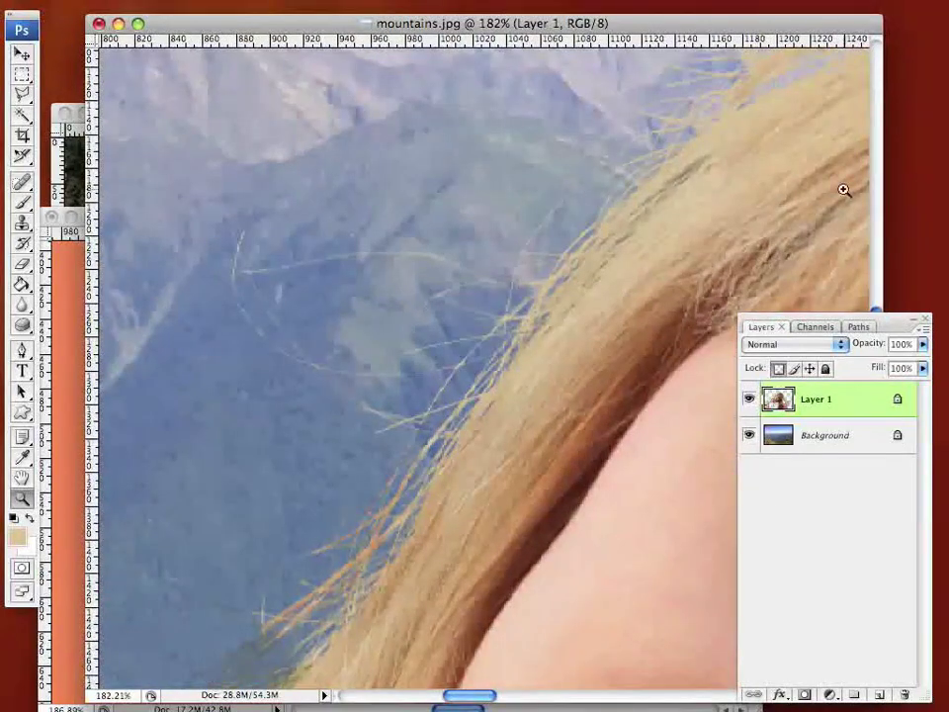
Step: Unlock Layer 1's transparent pixels and soften the stray hair strands beside the forehead with the Blur tool
{"action": "left_click", "coordinate": [20, 306]}
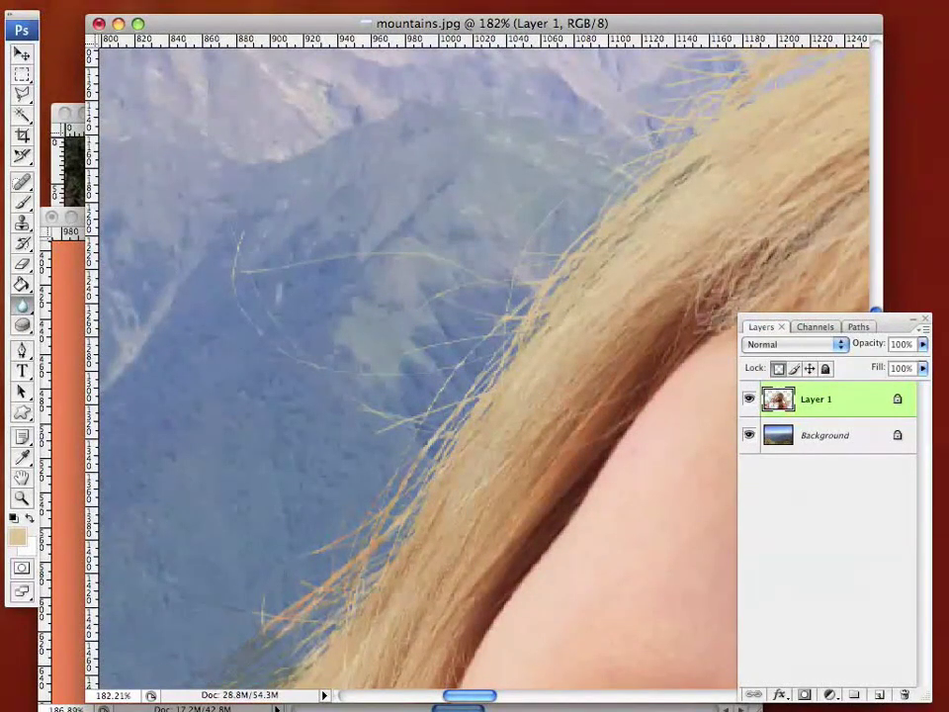
{"action": "mouse_move", "coordinate": [502, 261]}
{"action": "left_mouse_down"}
{"action": "mouse_move", "coordinate": [483, 327]}
{"action": "mouse_move", "coordinate": [541, 226]}
{"action": "mouse_move", "coordinate": [484, 313]}
{"action": "left_mouse_up"}
{"action": "left_click", "coordinate": [778, 368]}
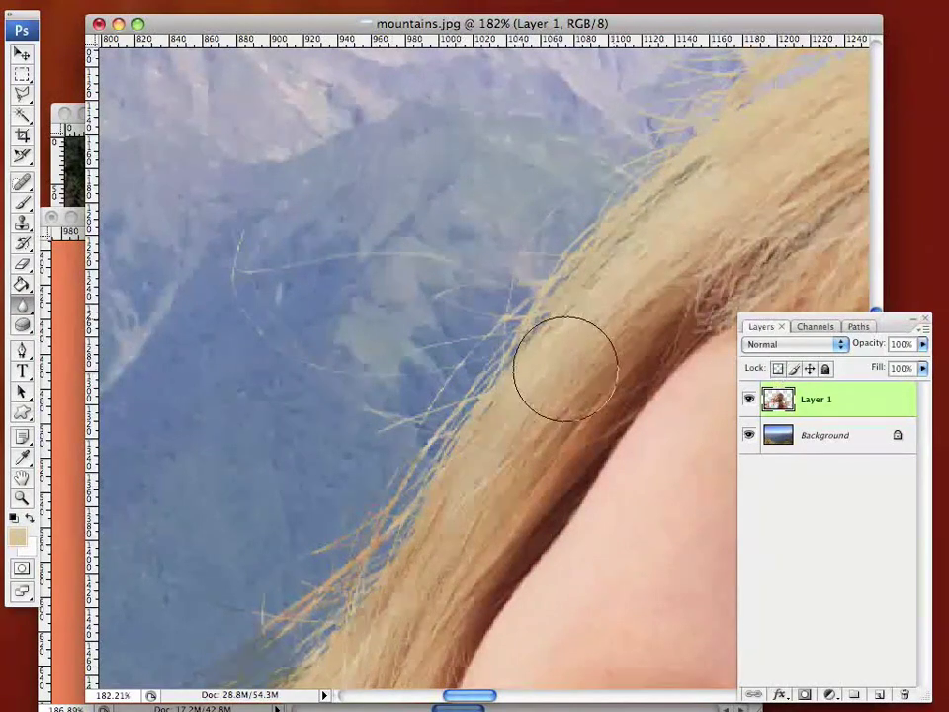
{"action": "mouse_move", "coordinate": [568, 158]}
{"action": "left_mouse_down"}
{"action": "mouse_move", "coordinate": [544, 232]}
{"action": "mouse_move", "coordinate": [408, 398]}
{"action": "mouse_move", "coordinate": [246, 537]}
{"action": "mouse_move", "coordinate": [356, 417]}
{"action": "mouse_move", "coordinate": [399, 389]}
{"action": "mouse_move", "coordinate": [367, 496]}
{"action": "mouse_move", "coordinate": [281, 605]}
{"action": "mouse_move", "coordinate": [319, 350]}
{"action": "mouse_move", "coordinate": [362, 216]}
{"action": "mouse_move", "coordinate": [251, 288]}
{"action": "mouse_move", "coordinate": [439, 290]}
{"action": "mouse_move", "coordinate": [619, 204]}
{"action": "mouse_move", "coordinate": [646, 95]}
{"action": "mouse_move", "coordinate": [357, 433]}
{"action": "mouse_move", "coordinate": [475, 331]}
{"action": "mouse_move", "coordinate": [564, 201]}
{"action": "left_mouse_up"}
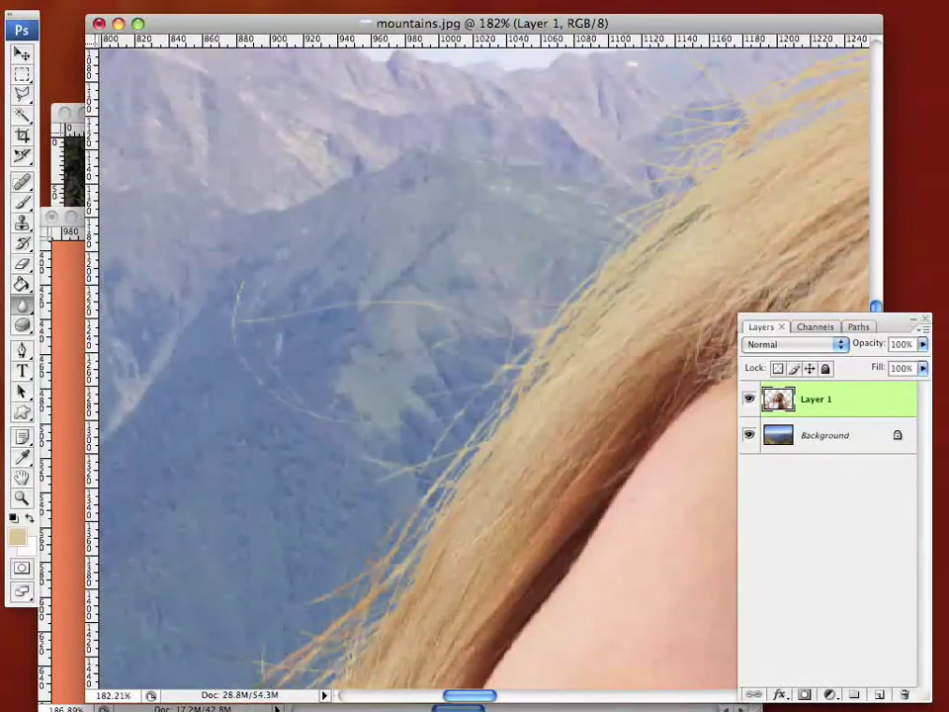
Step: Review the whole composite of the girl against the mountains, and inspect the blurred strands beside her forehead up close
{"action": "key", "text": "super+0"}
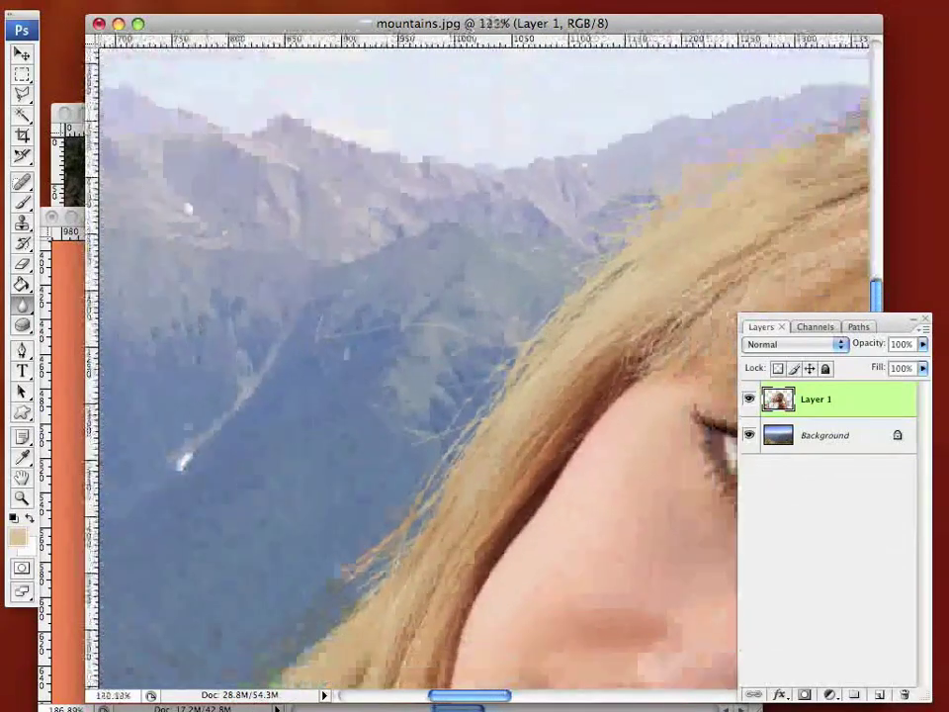
{"action": "scroll", "coordinate": [483, 367], "scroll_direction": "up", "scroll_amount": 2}
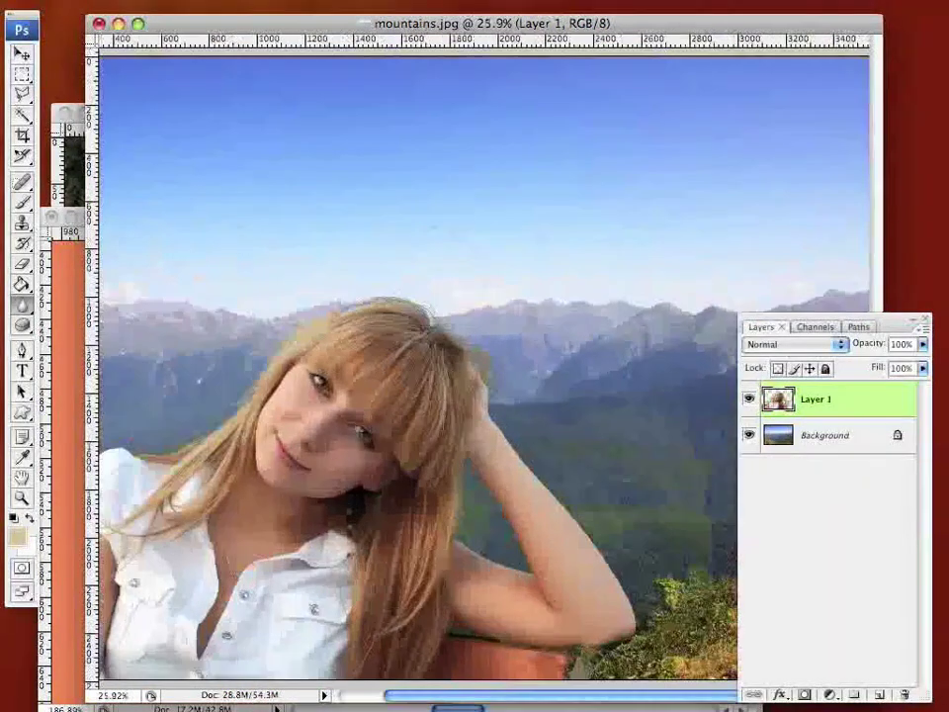
{"action": "scroll", "coordinate": [483, 368], "scroll_direction": "down", "scroll_amount": 2}
{"action": "scroll", "coordinate": [484, 368], "scroll_direction": "down", "scroll_amount": 2}
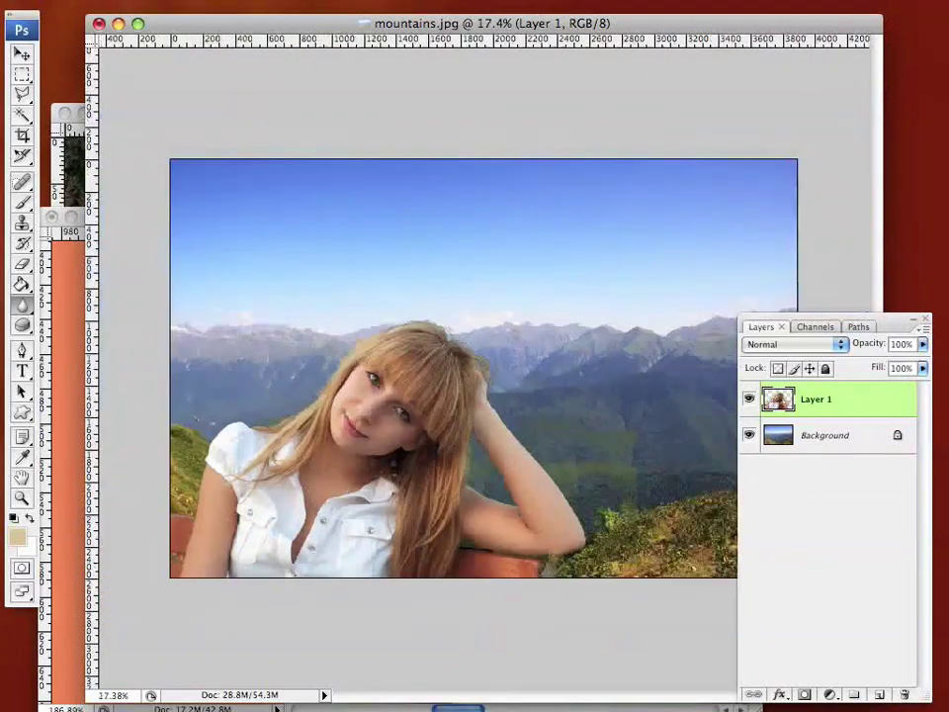
{"action": "scroll", "coordinate": [484, 368], "scroll_direction": "up", "scroll_amount": 2}
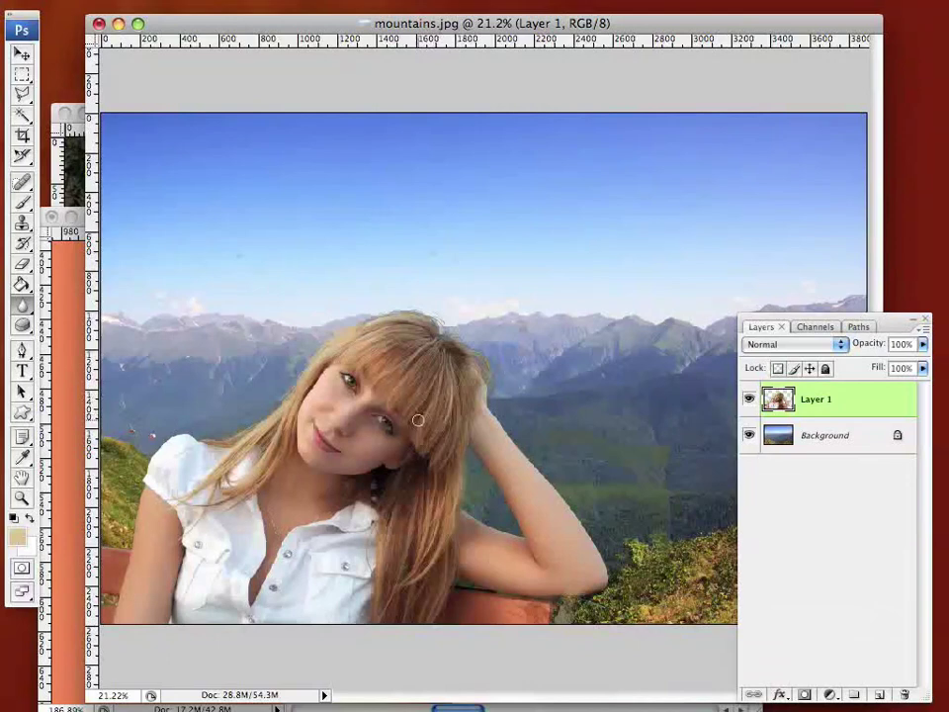
{"action": "left_click", "coordinate": [22, 495]}
{"action": "left_click_drag", "start_coordinate": [261, 308], "coordinate": [365, 431]}
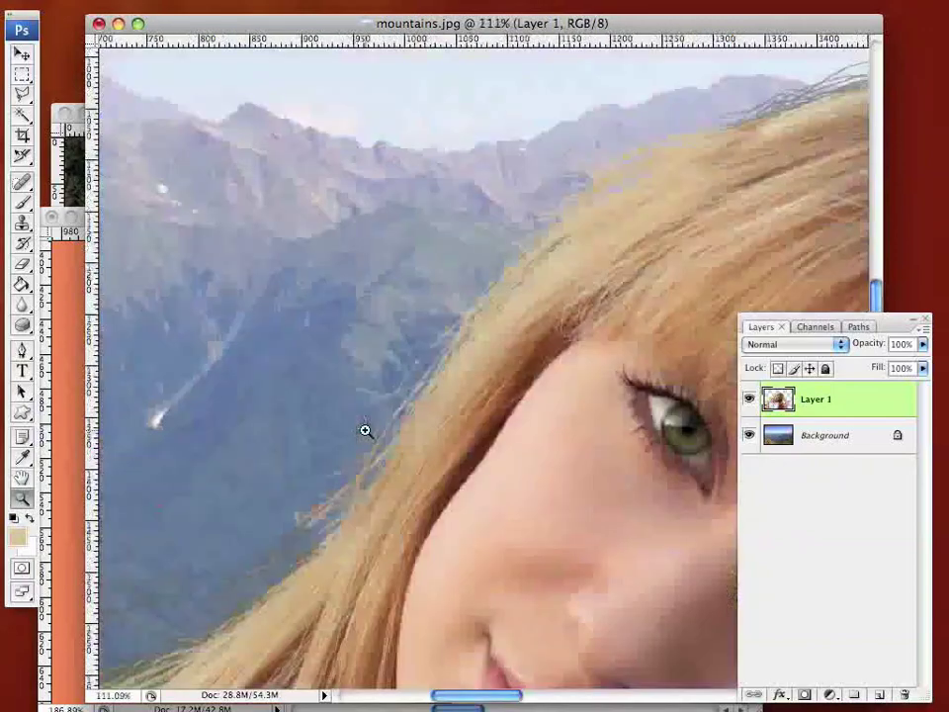
{"action": "left_click", "coordinate": [566, 490]}
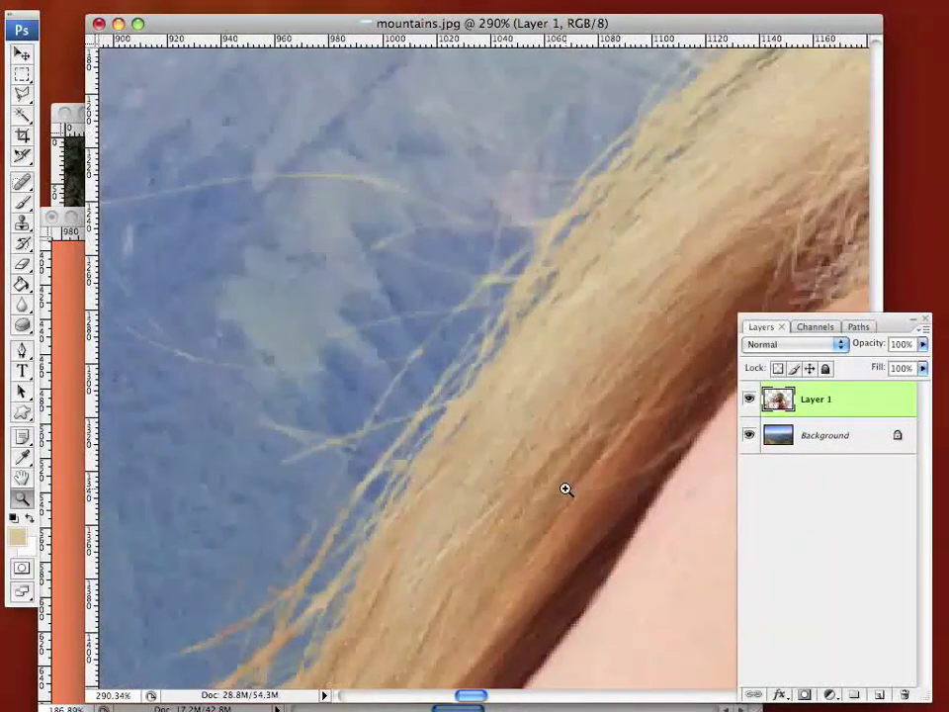